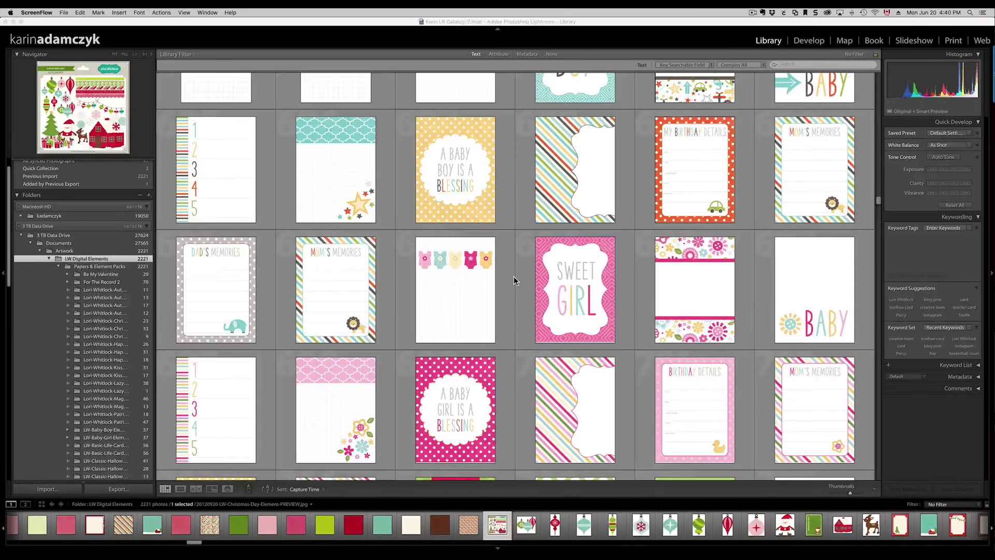
{"action": "scroll", "coordinate": [515, 276], "scroll_direction": "down", "scroll_amount": 5}
{"action": "scroll", "coordinate": [514, 276], "scroll_direction": "down", "scroll_amount": 5}
{"action": "scroll", "coordinate": [513, 276], "scroll_direction": "down", "scroll_amount": 5}
{"action": "scroll", "coordinate": [515, 278], "scroll_direction": "down", "scroll_amount": 5}
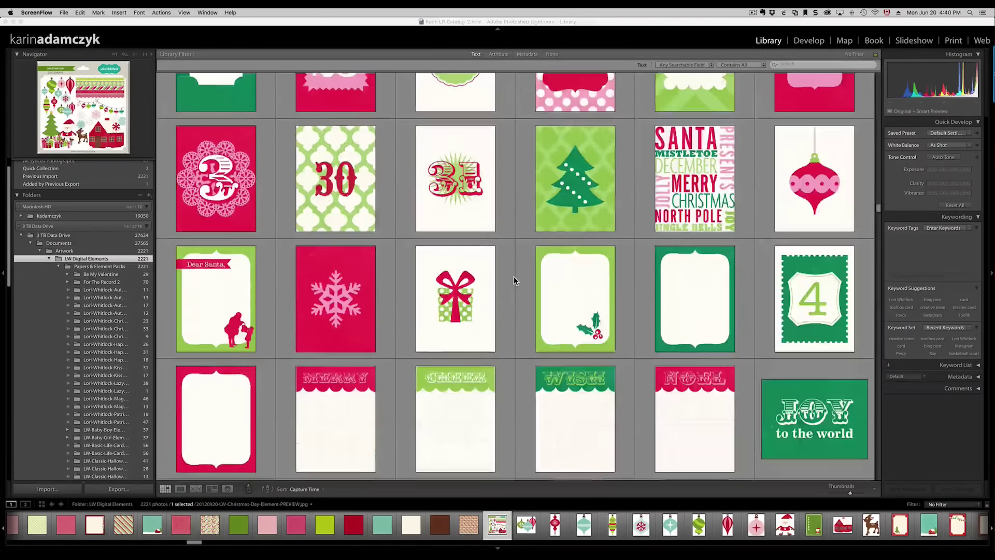
{"action": "scroll", "coordinate": [514, 278], "scroll_direction": "down", "scroll_amount": 5}
{"action": "scroll", "coordinate": [514, 278], "scroll_direction": "down", "scroll_amount": 5}
{"action": "scroll", "coordinate": [514, 279], "scroll_direction": "down", "scroll_amount": 5}
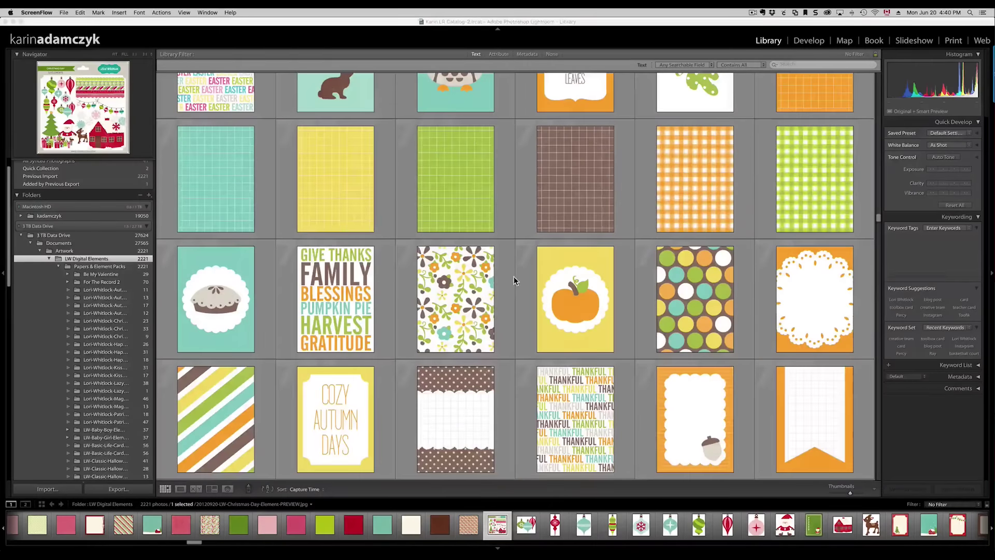
{"action": "scroll", "coordinate": [612, 313], "scroll_direction": "down", "scroll_amount": 2}
{"action": "scroll", "coordinate": [613, 312], "scroll_direction": "down", "scroll_amount": 1}
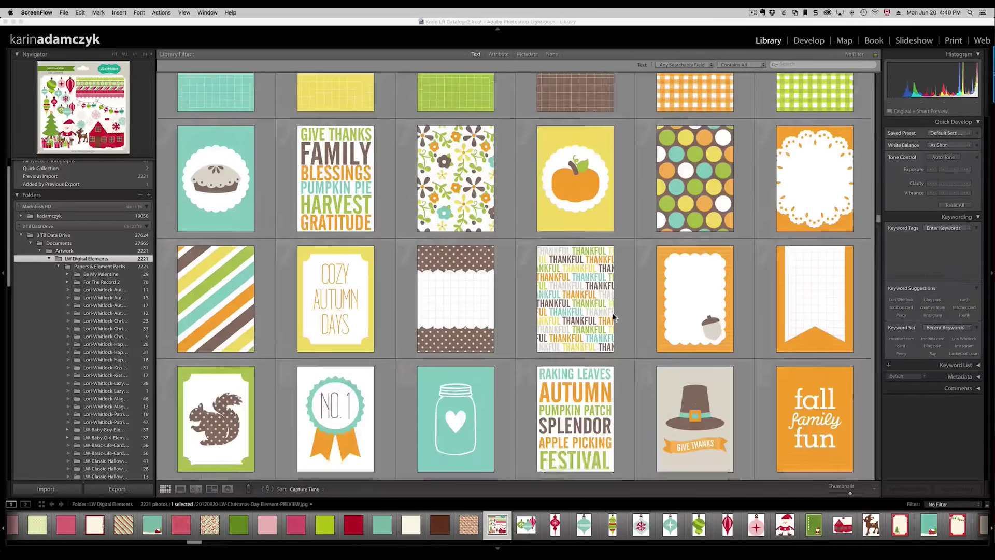
{"action": "scroll", "coordinate": [612, 313], "scroll_direction": "down", "scroll_amount": 5}
{"action": "scroll", "coordinate": [612, 313], "scroll_direction": "down", "scroll_amount": 5}
{"action": "scroll", "coordinate": [612, 313], "scroll_direction": "down", "scroll_amount": 5}
{"action": "scroll", "coordinate": [613, 313], "scroll_direction": "down", "scroll_amount": 5}
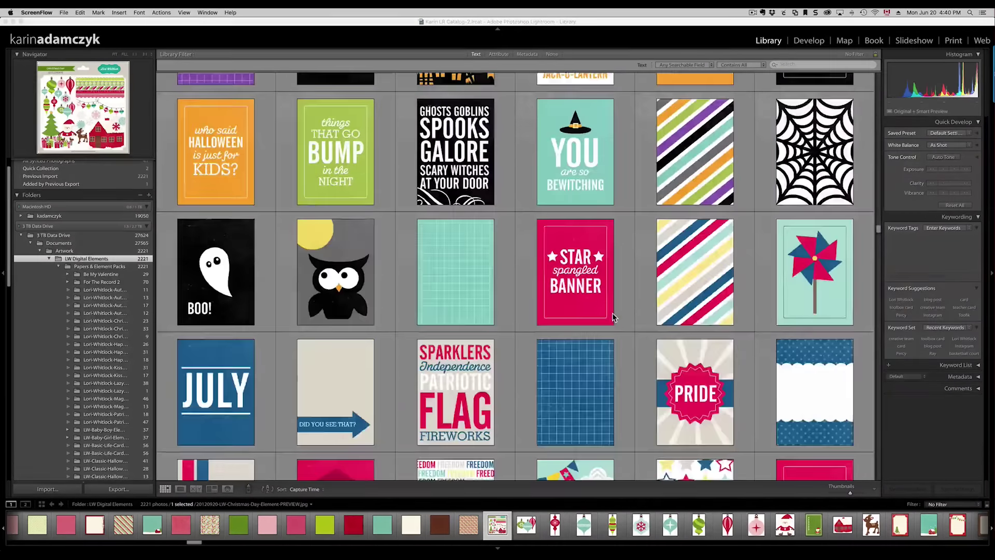
{"action": "scroll", "coordinate": [612, 313], "scroll_direction": "down", "scroll_amount": 3}
{"action": "scroll", "coordinate": [612, 312], "scroll_direction": "down", "scroll_amount": 1}
{"action": "scroll", "coordinate": [612, 313], "scroll_direction": "down", "scroll_amount": 3}
{"action": "scroll", "coordinate": [613, 313], "scroll_direction": "down", "scroll_amount": 5}
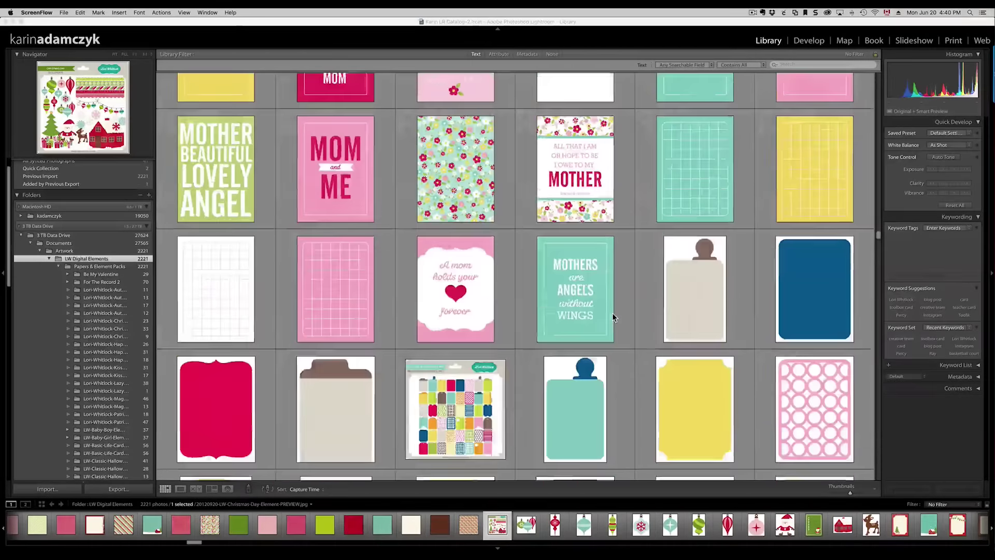
{"action": "scroll", "coordinate": [613, 313], "scroll_direction": "down", "scroll_amount": 2}
{"action": "scroll", "coordinate": [611, 312], "scroll_direction": "down", "scroll_amount": 4}
{"action": "scroll", "coordinate": [612, 313], "scroll_direction": "down", "scroll_amount": 4}
{"action": "scroll", "coordinate": [612, 313], "scroll_direction": "down", "scroll_amount": 3}
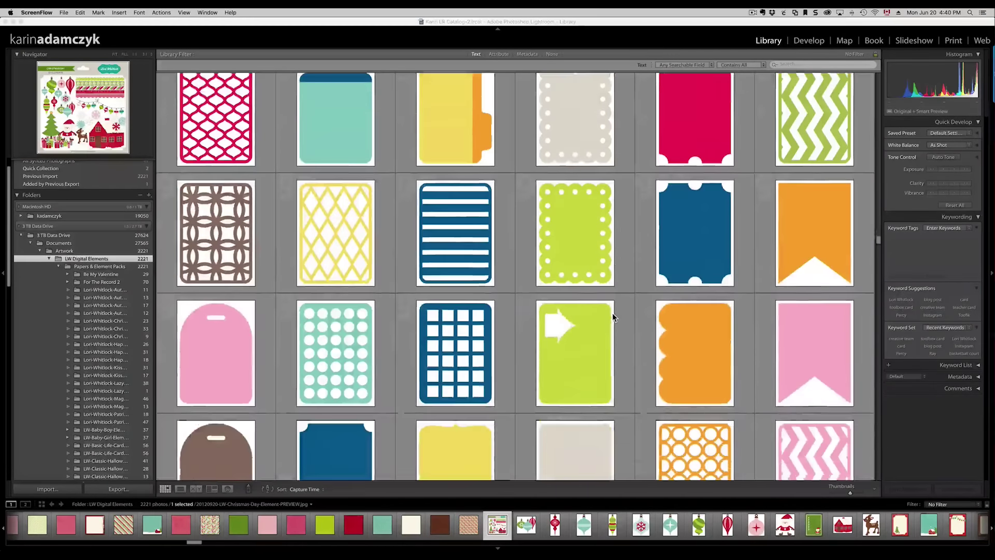
{"action": "scroll", "coordinate": [612, 313], "scroll_direction": "down", "scroll_amount": 5}
{"action": "scroll", "coordinate": [613, 313], "scroll_direction": "down", "scroll_amount": 4}
{"action": "scroll", "coordinate": [612, 312], "scroll_direction": "down", "scroll_amount": 2}
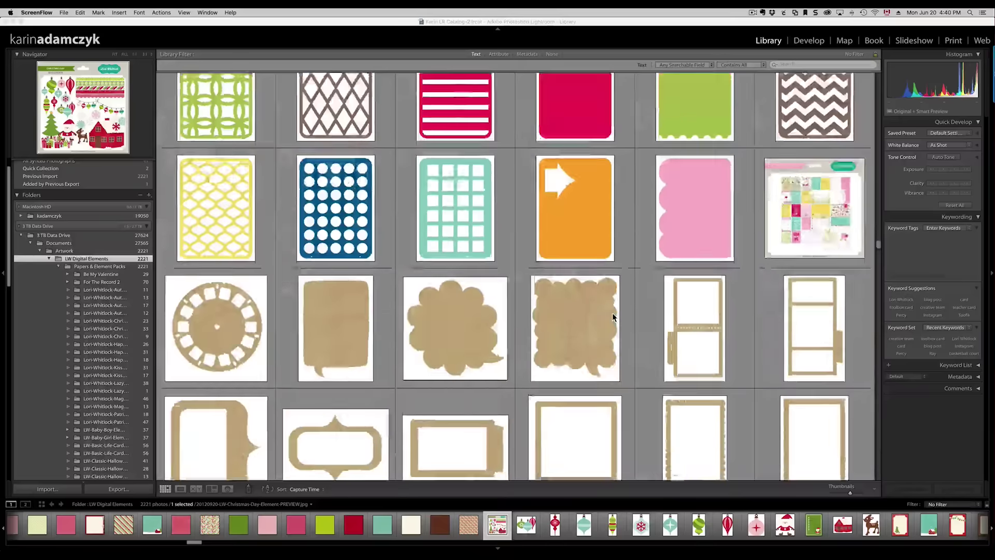
{"action": "scroll", "coordinate": [498, 277], "scroll_direction": "down", "scroll_amount": 4}
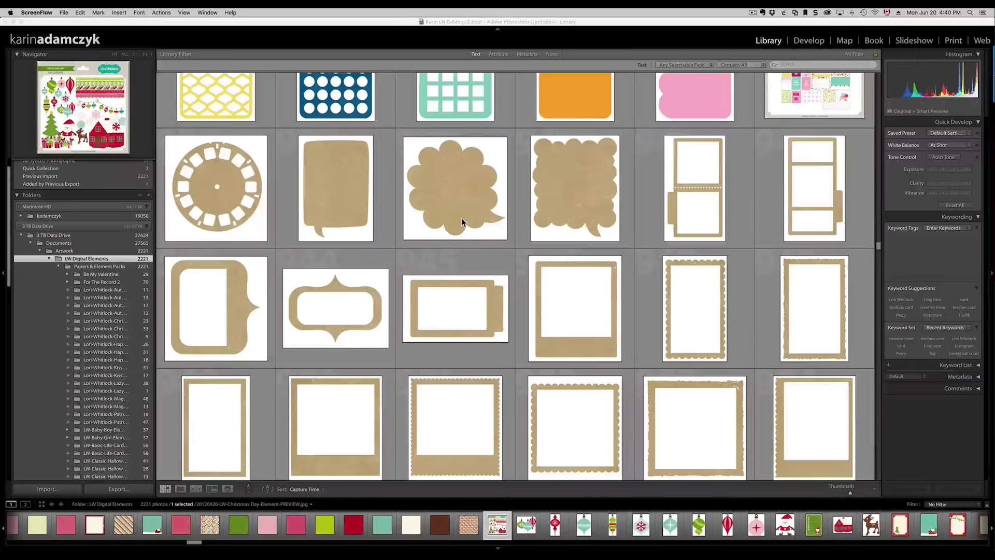
{"action": "scroll", "coordinate": [457, 216], "scroll_direction": "down", "scroll_amount": 3}
{"action": "scroll", "coordinate": [458, 216], "scroll_direction": "down", "scroll_amount": 3}
{"action": "scroll", "coordinate": [458, 214], "scroll_direction": "down", "scroll_amount": 3}
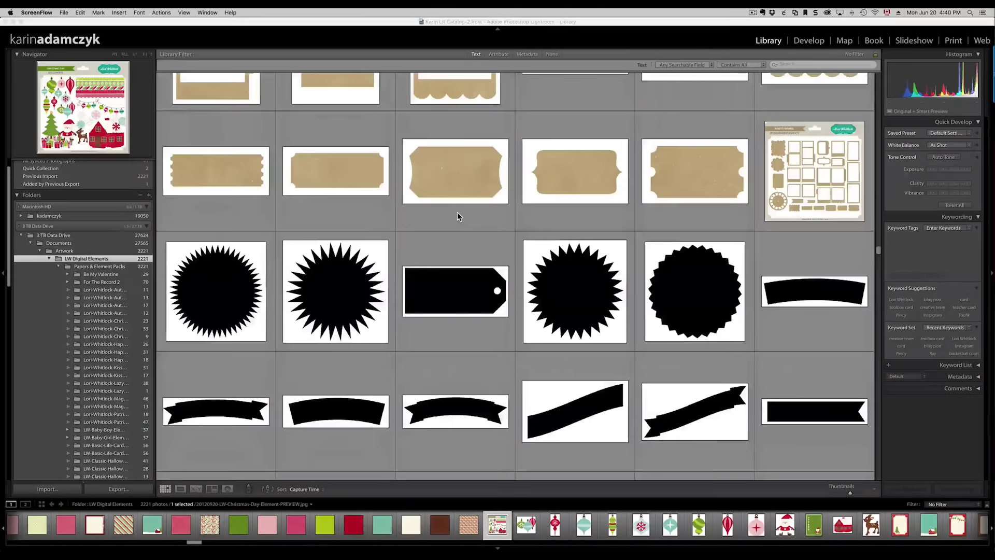
{"action": "scroll", "coordinate": [457, 214], "scroll_direction": "down", "scroll_amount": 1}
{"action": "scroll", "coordinate": [457, 213], "scroll_direction": "down", "scroll_amount": 3}
{"action": "scroll", "coordinate": [457, 213], "scroll_direction": "down", "scroll_amount": 3}
{"action": "scroll", "coordinate": [457, 214], "scroll_direction": "down", "scroll_amount": 3}
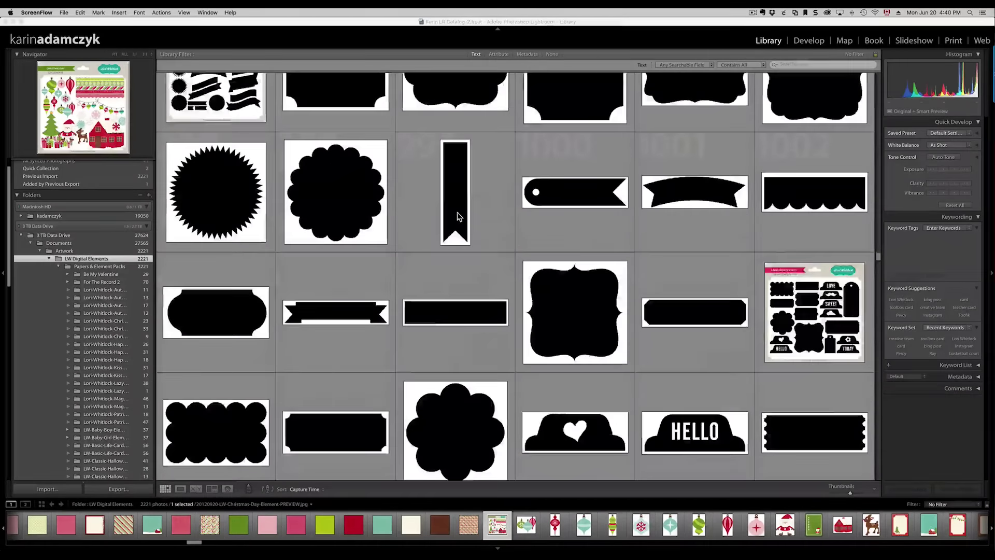
{"action": "scroll", "coordinate": [458, 214], "scroll_direction": "down", "scroll_amount": 3}
{"action": "scroll", "coordinate": [458, 213], "scroll_direction": "down", "scroll_amount": 3}
{"action": "scroll", "coordinate": [457, 214], "scroll_direction": "down", "scroll_amount": 2}
{"action": "scroll", "coordinate": [457, 217], "scroll_direction": "down", "scroll_amount": 2}
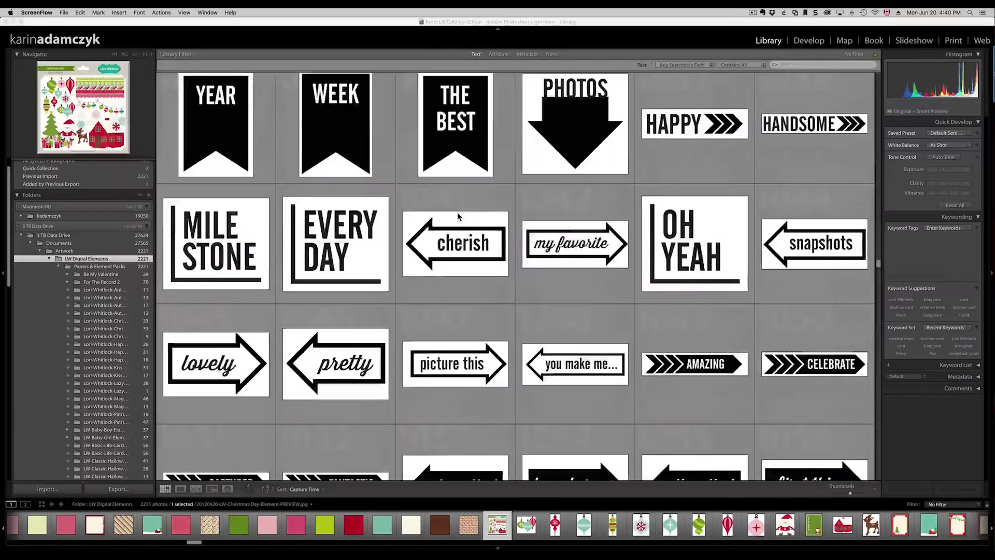
{"action": "scroll", "coordinate": [458, 216], "scroll_direction": "down", "scroll_amount": 3}
{"action": "scroll", "coordinate": [457, 217], "scroll_direction": "down", "scroll_amount": 5}
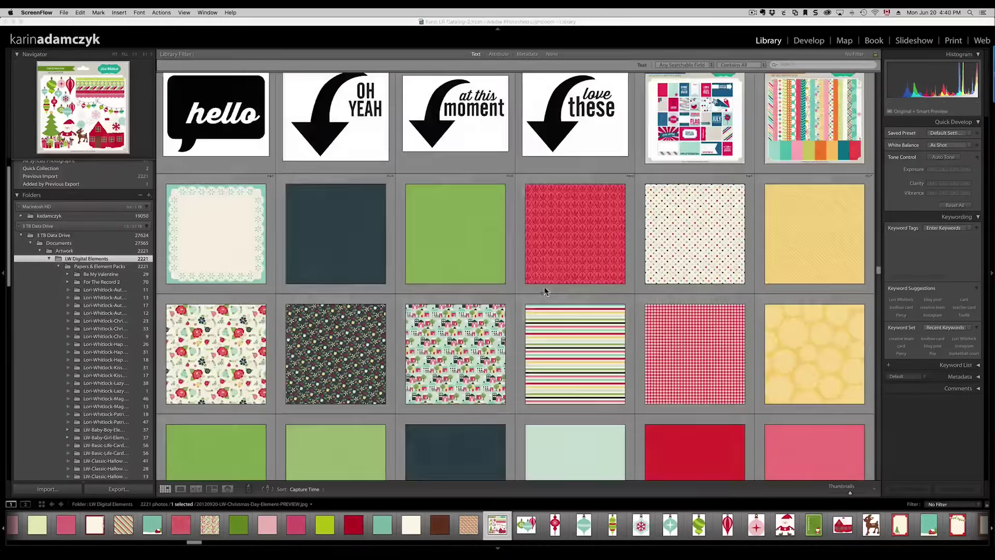
{"action": "scroll", "coordinate": [586, 263], "scroll_direction": "down", "scroll_amount": 3}
{"action": "scroll", "coordinate": [586, 262], "scroll_direction": "down", "scroll_amount": 2}
{"action": "scroll", "coordinate": [586, 264], "scroll_direction": "down", "scroll_amount": 3}
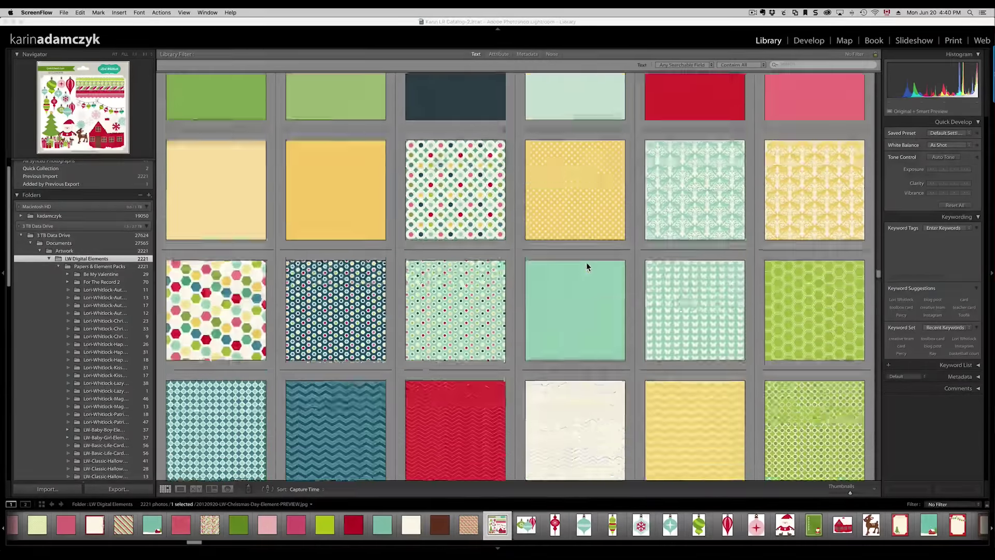
{"action": "scroll", "coordinate": [587, 265], "scroll_direction": "down", "scroll_amount": 3}
{"action": "scroll", "coordinate": [586, 265], "scroll_direction": "down", "scroll_amount": 3}
{"action": "scroll", "coordinate": [586, 265], "scroll_direction": "down", "scroll_amount": 3}
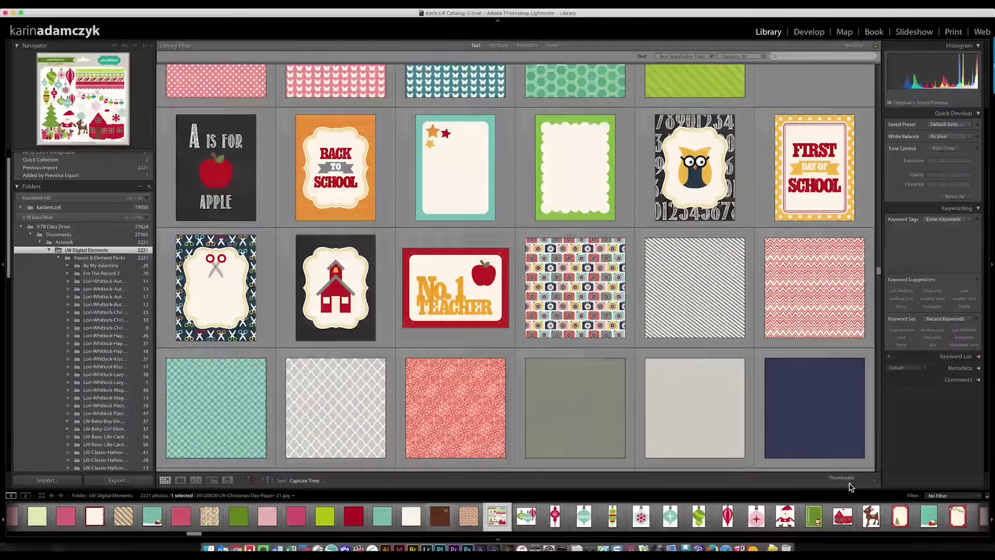
- Resize thumbnails to about four per row and open the Lori Whitlock Christmas Day Elements folder
{"action": "left_click_drag", "start_coordinate": [848, 488], "coordinate": [837, 488]}
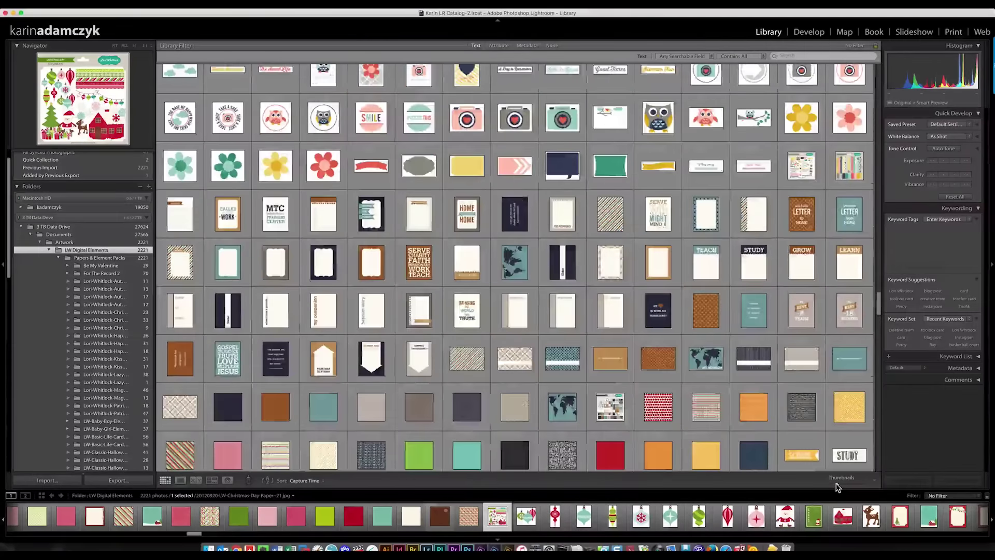
{"action": "scroll", "coordinate": [648, 332], "scroll_direction": "down", "scroll_amount": 2}
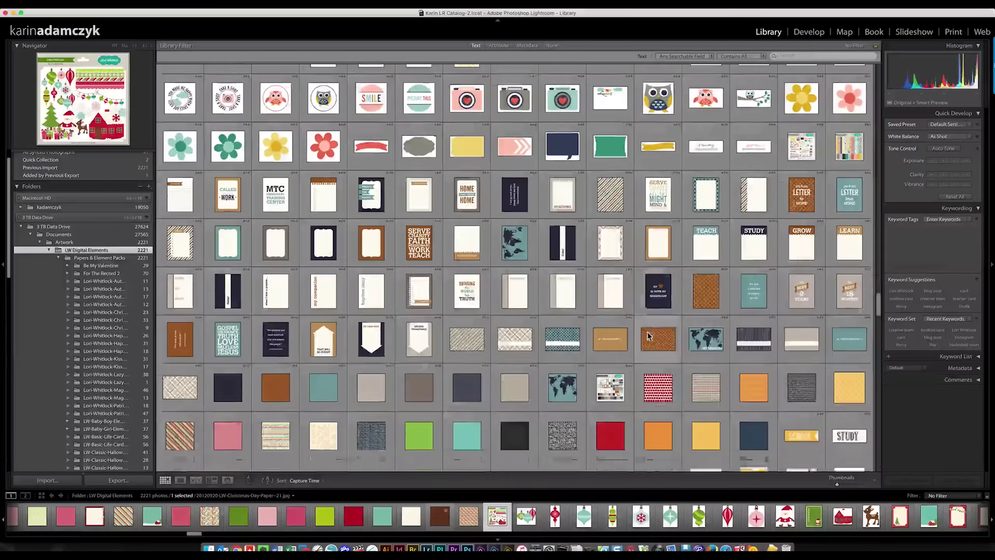
{"action": "scroll", "coordinate": [648, 332], "scroll_direction": "down", "scroll_amount": 3}
{"action": "scroll", "coordinate": [648, 332], "scroll_direction": "down", "scroll_amount": 2}
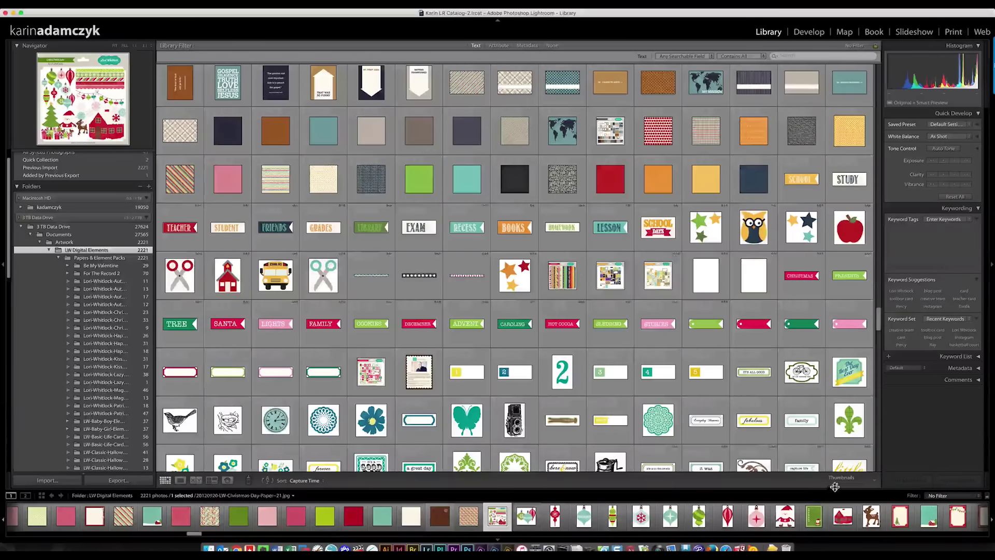
{"action": "mouse_move", "coordinate": [837, 488]}
{"action": "left_mouse_down"}
{"action": "mouse_move", "coordinate": [856, 488]}
{"action": "mouse_move", "coordinate": [846, 488]}
{"action": "left_mouse_up"}
{"action": "left_click", "coordinate": [105, 320]}
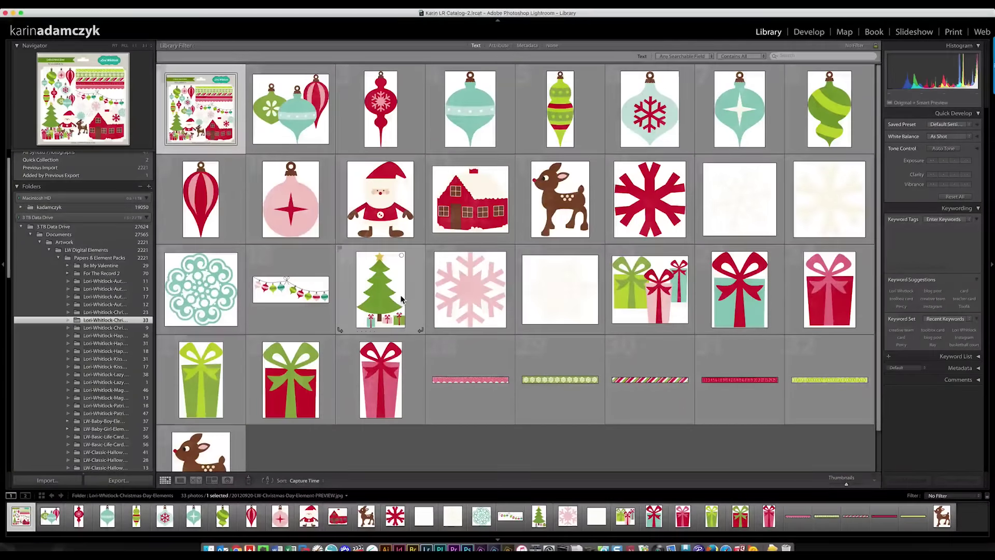
- Reveal the Christmas tree image in Finder and enlarge the Finder window
{"action": "right_click", "coordinate": [381, 272]}
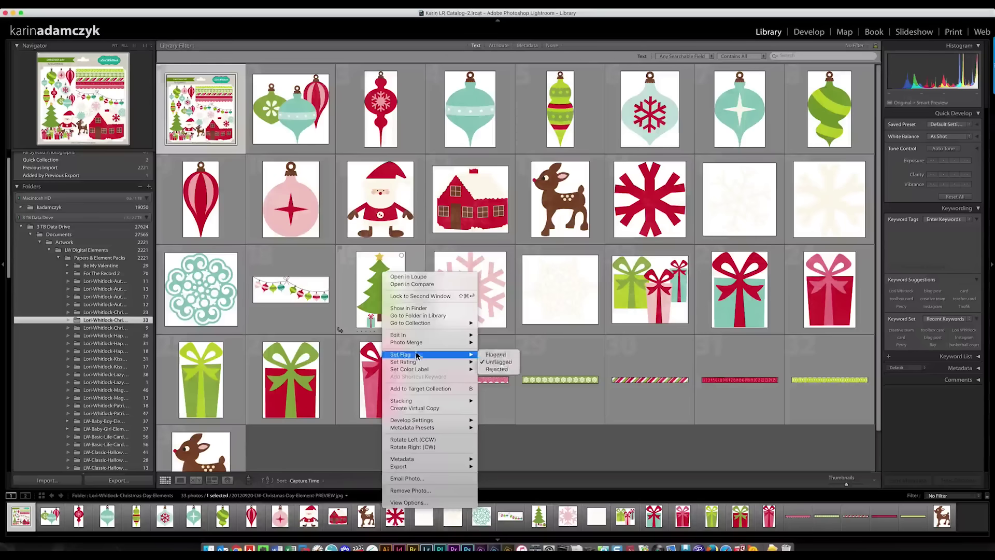
{"action": "left_click", "coordinate": [425, 310]}
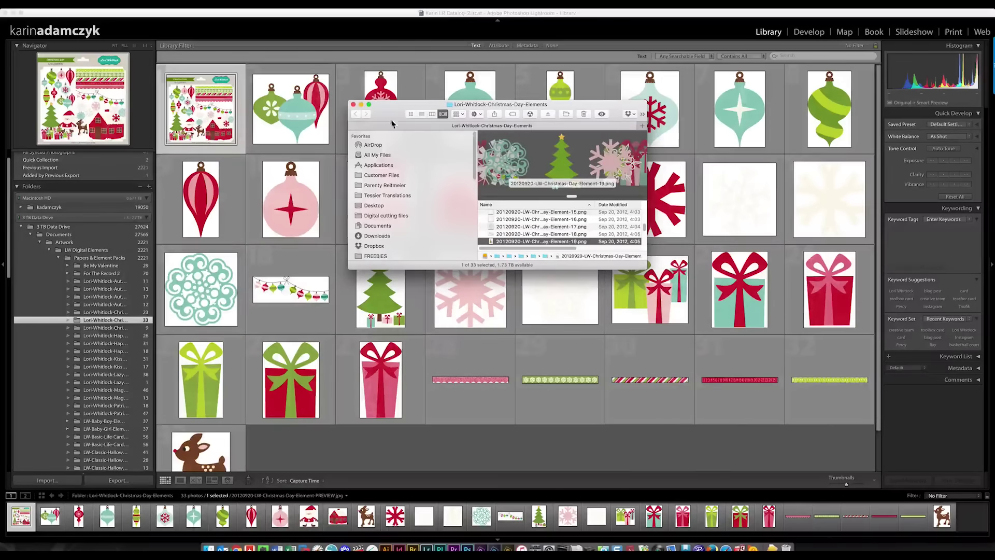
{"action": "left_click_drag", "start_coordinate": [392, 123], "coordinate": [217, 92]}
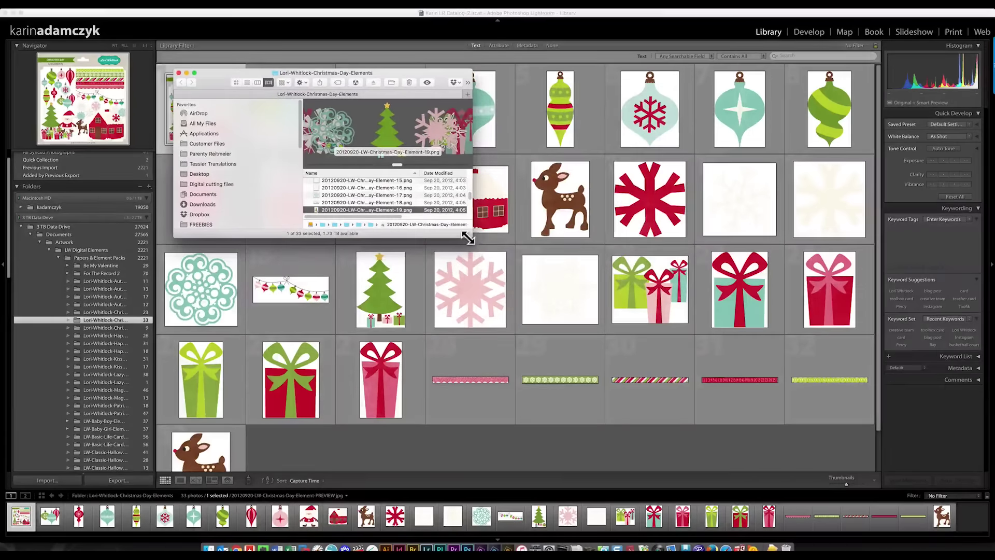
{"action": "left_click_drag", "start_coordinate": [471, 240], "coordinate": [850, 441]}
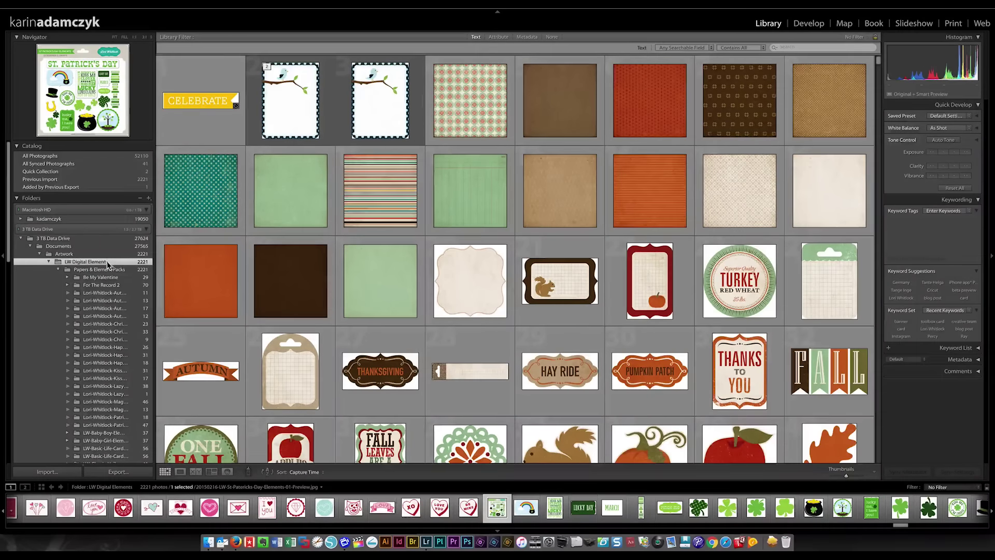
- Search the library for 'patrick' and select the Kiss Me I'm Irish badge
{"action": "left_click", "coordinate": [801, 52]}
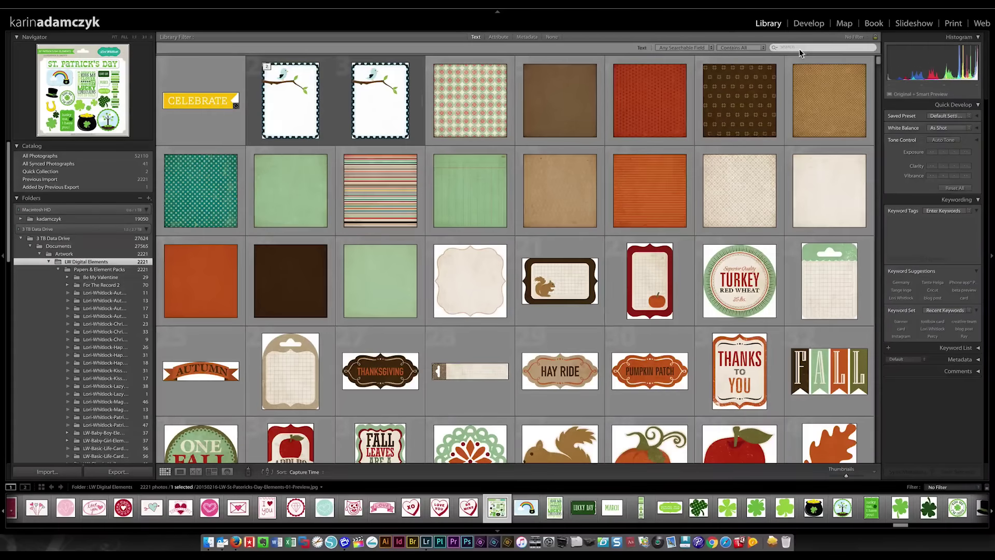
{"action": "left_click", "coordinate": [805, 51]}
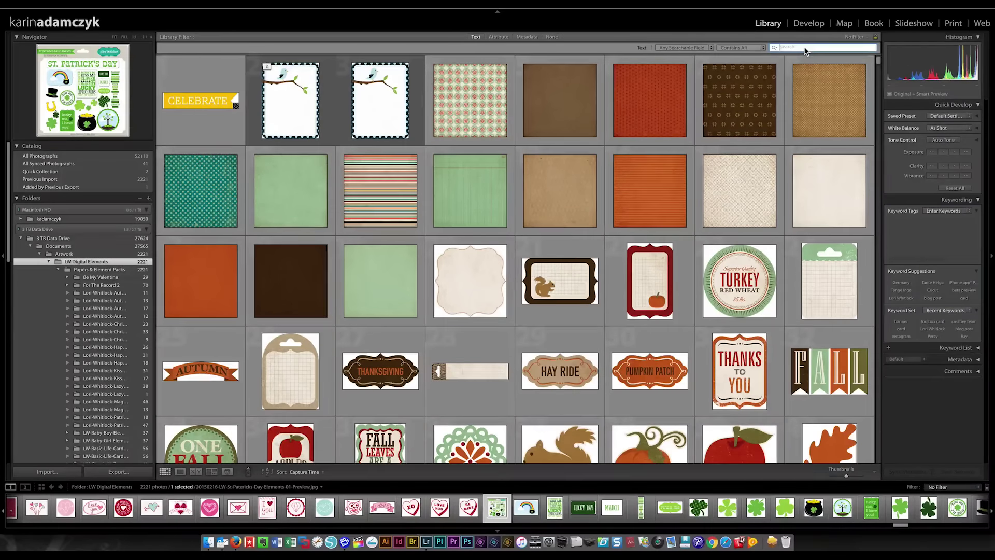
{"action": "type", "text": "patrick"}
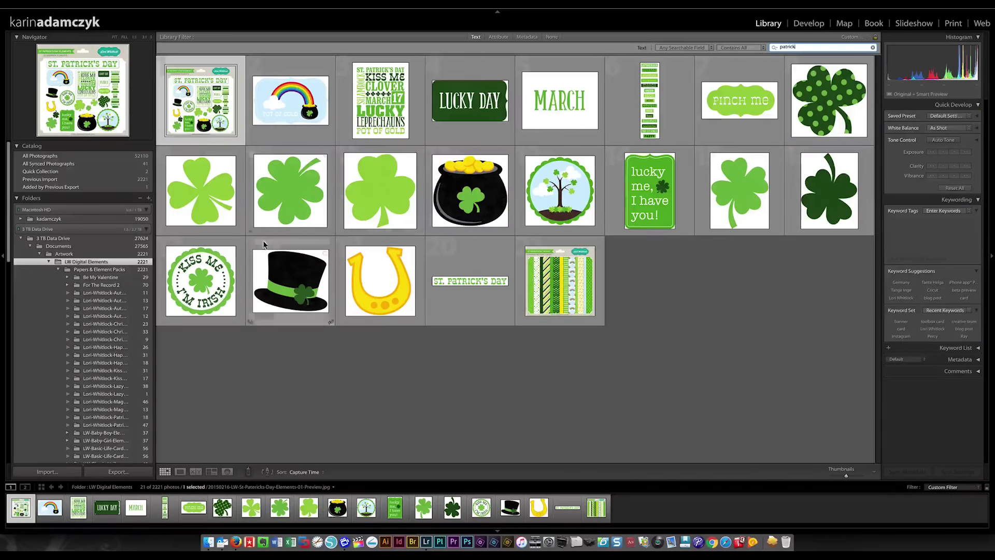
{"action": "left_click", "coordinate": [214, 292]}
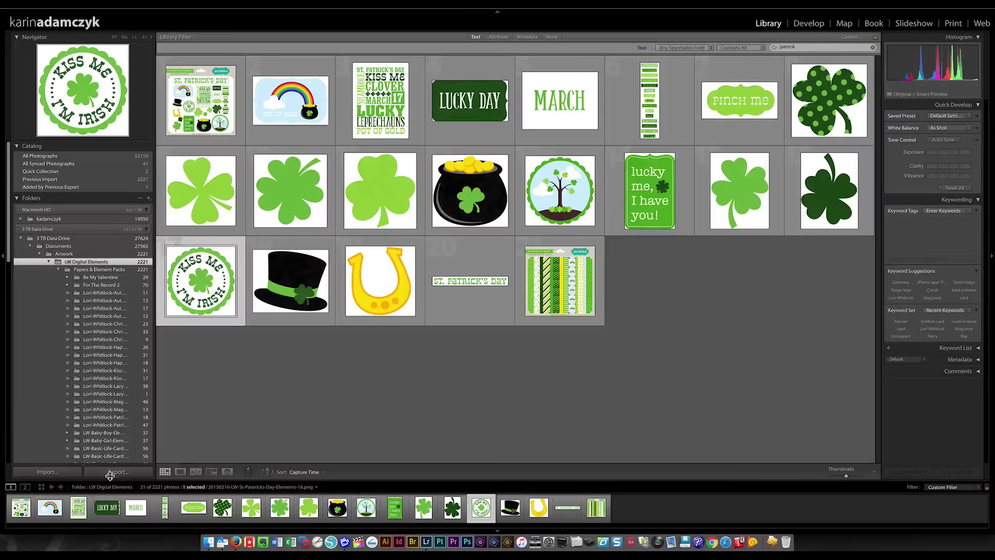
- Export the Irish badge as a JPG to Temp > Final edits, then switch to Design Space
{"action": "left_click", "coordinate": [117, 472]}
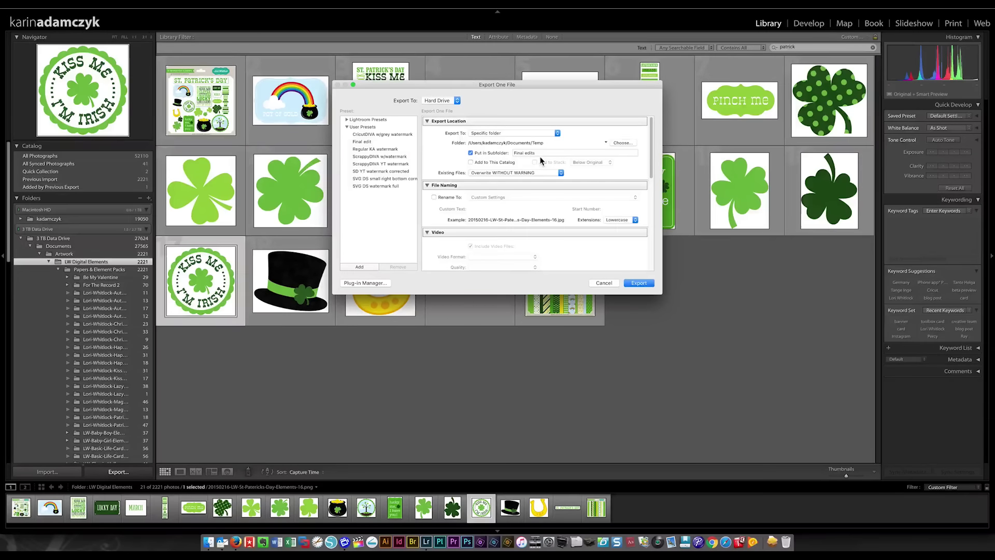
{"action": "left_click", "coordinate": [635, 284]}
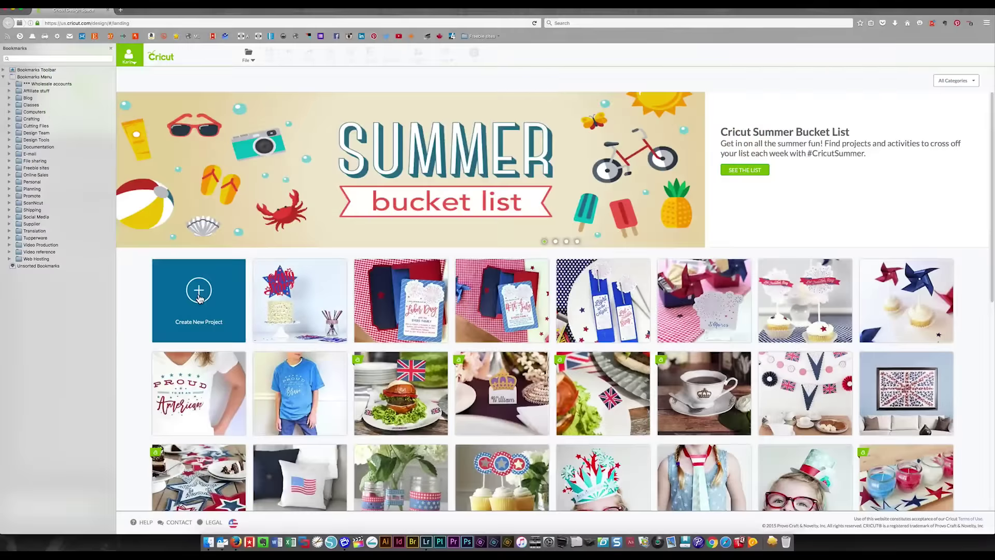
{"action": "left_click", "coordinate": [199, 293]}
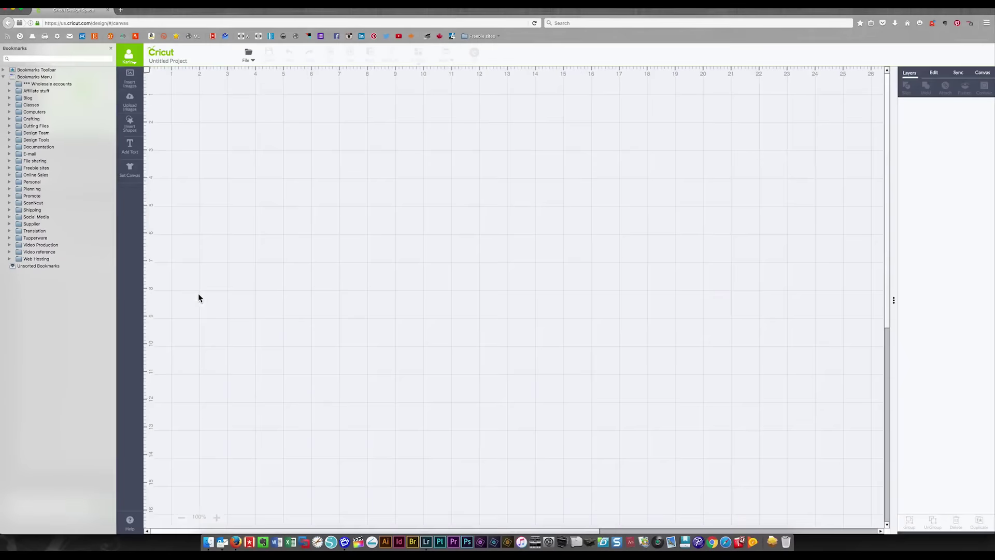
- Start a new image upload and browse to the Temp > Final edits folder
{"action": "left_click", "coordinate": [130, 107]}
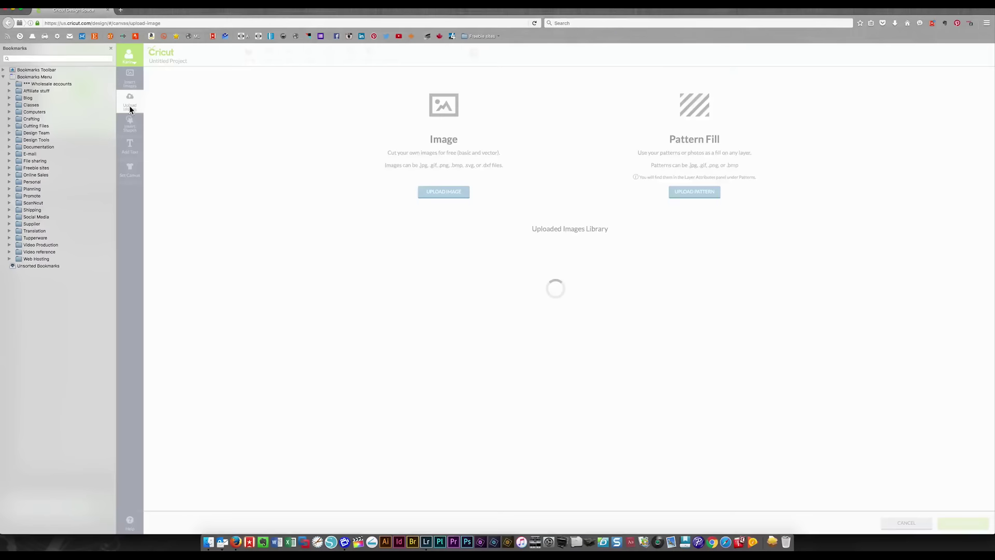
{"action": "left_click", "coordinate": [452, 192]}
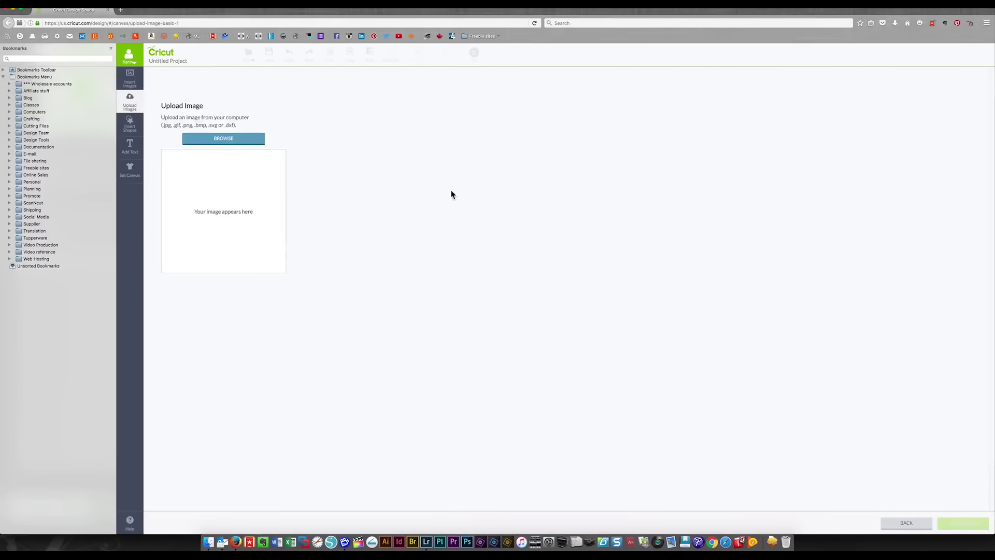
{"action": "left_click", "coordinate": [191, 139]}
{"action": "scroll", "coordinate": [396, 189], "scroll_direction": "down", "scroll_amount": 3}
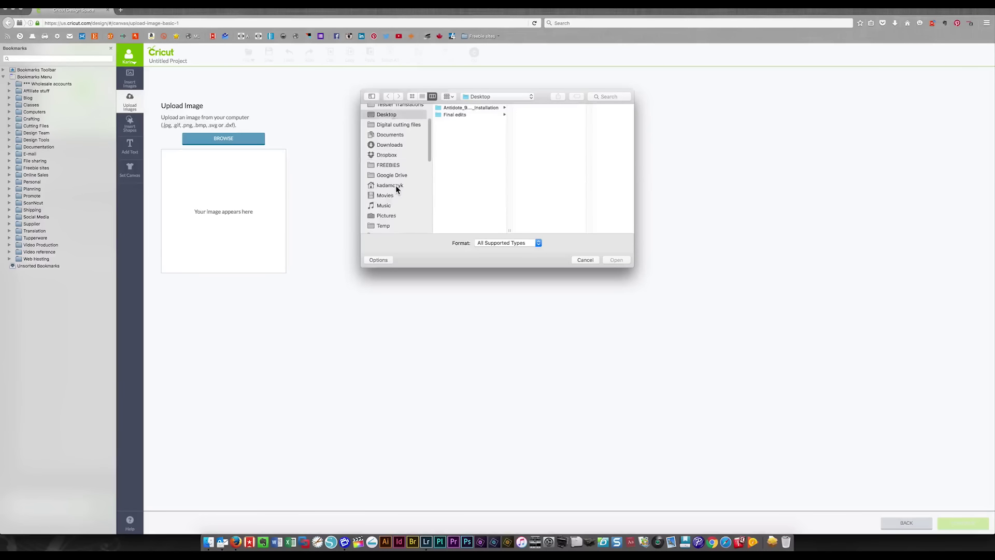
{"action": "left_click", "coordinate": [385, 226]}
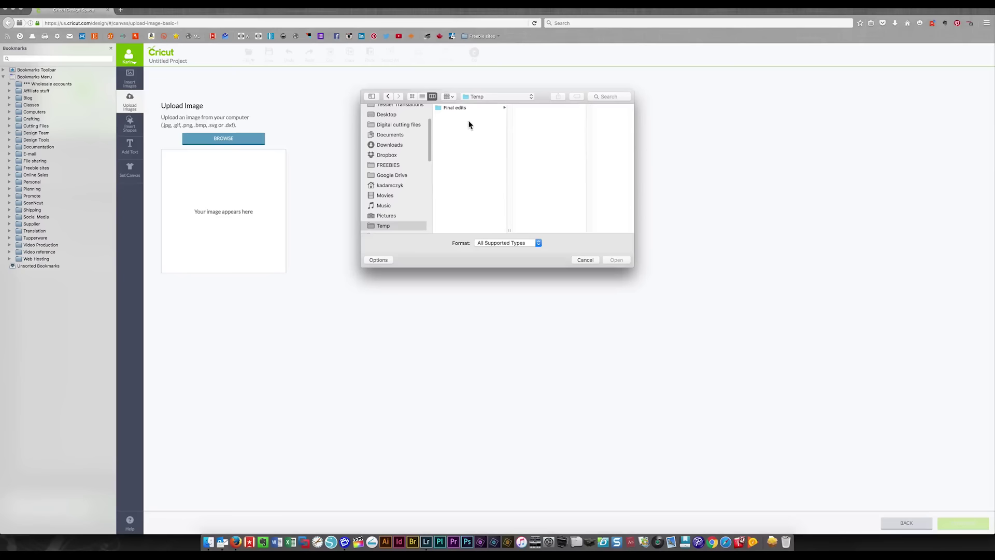
{"action": "left_click", "coordinate": [461, 106]}
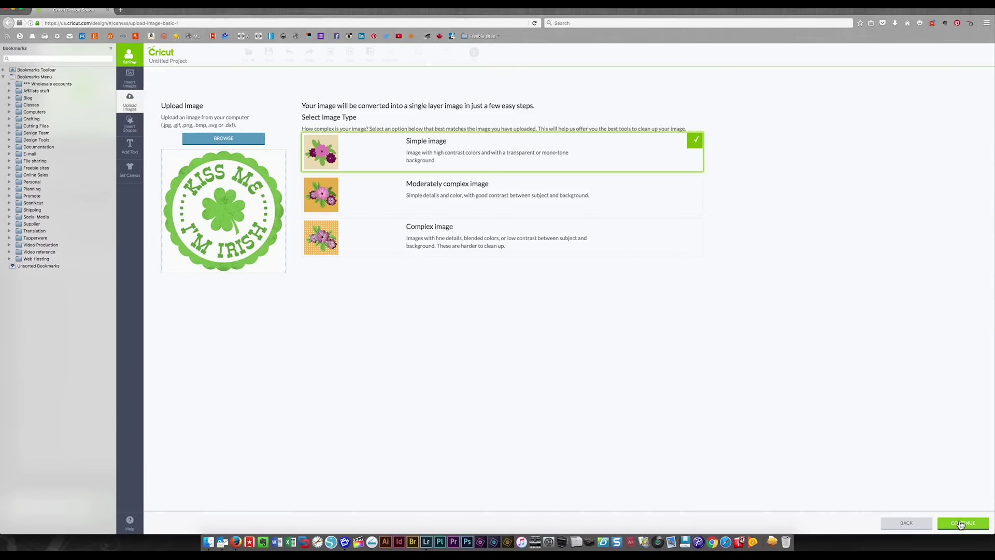
- Erase the white background outside the scalloped badge with Select & Erase
{"action": "left_click", "coordinate": [961, 523]}
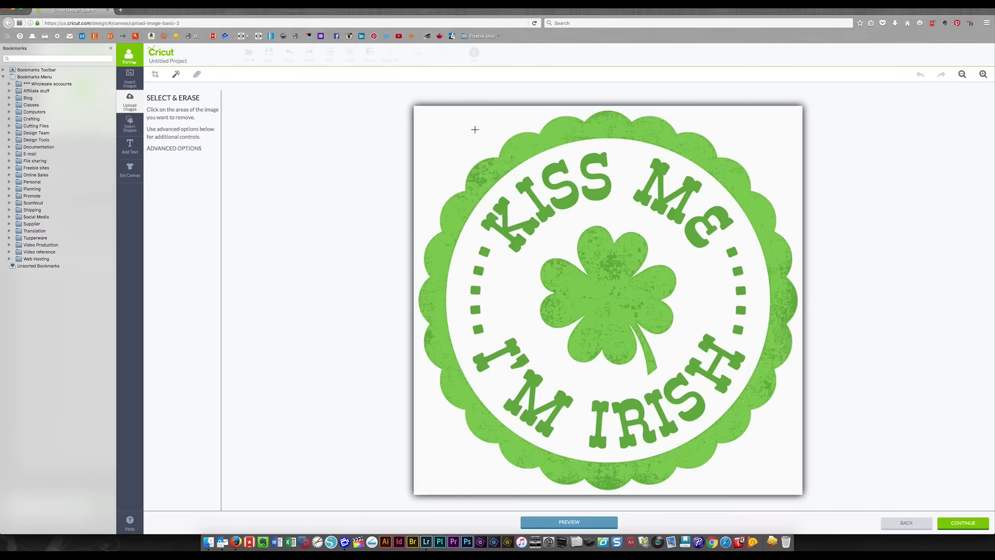
{"action": "left_click", "coordinate": [474, 129]}
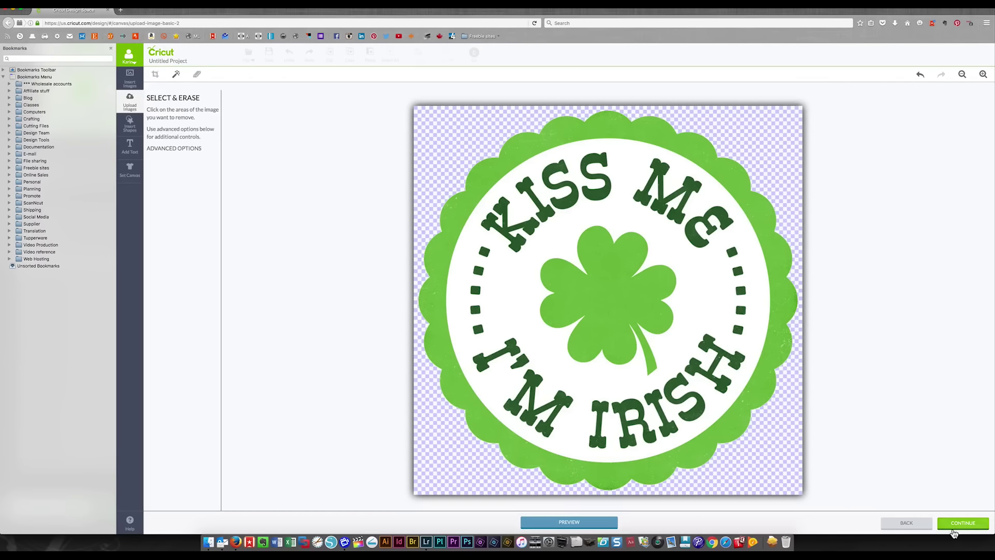
- Tag the badge 'kiss me, st patrick's day, embellishment' and save it as Print Then Cut
{"action": "left_click", "coordinate": [957, 523]}
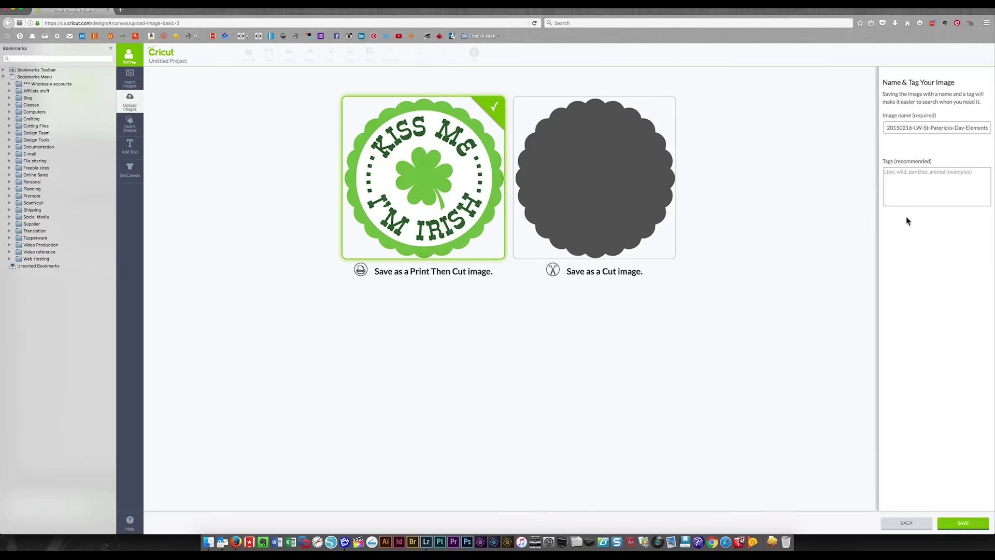
{"action": "left_click", "coordinate": [911, 189]}
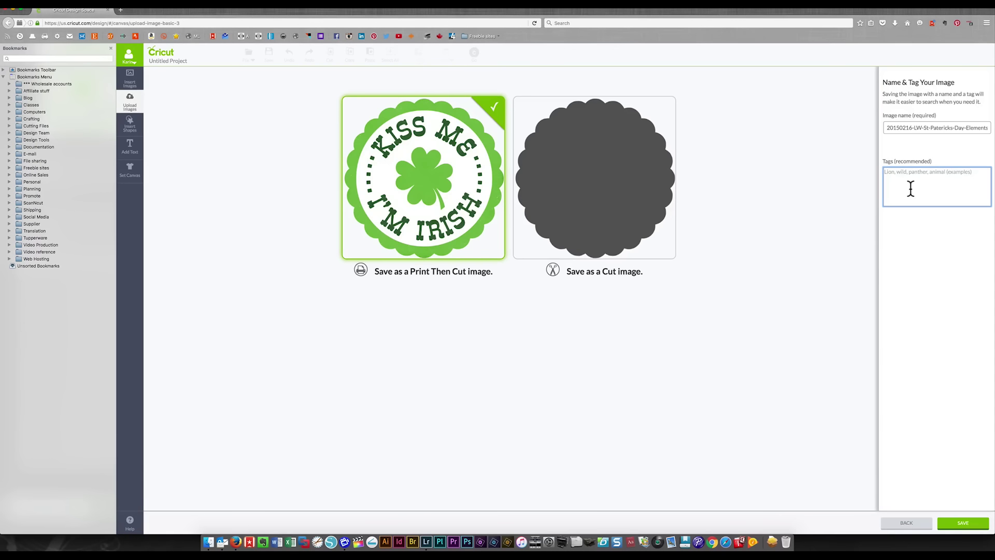
{"action": "type", "text": "kiss me, s"}
{"action": "type", "text": "t patrick's day, embellishment"}
{"action": "left_click", "coordinate": [953, 523]}
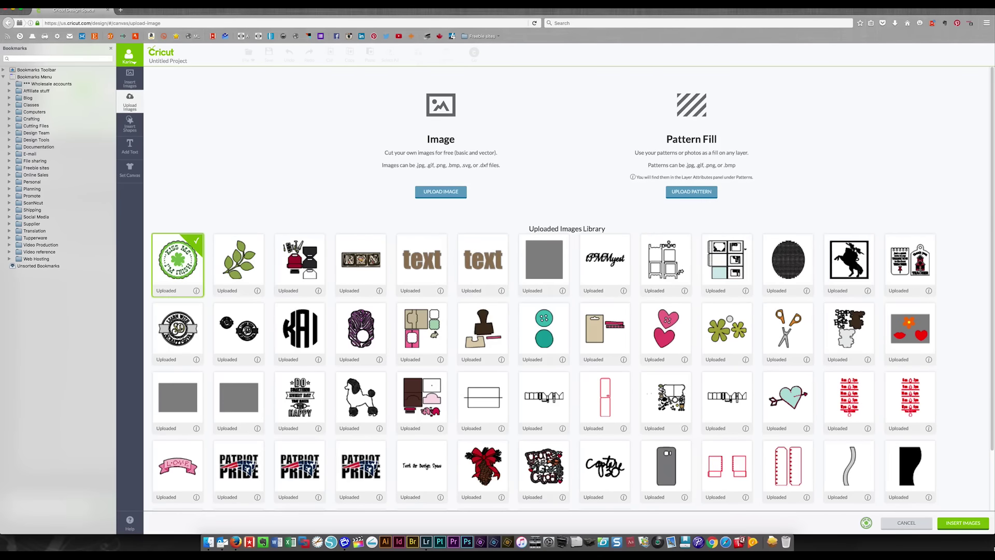
- Insert the badge onto the canvas and confirm it measures 2.4 by 2.4 inches
{"action": "left_click", "coordinate": [961, 523]}
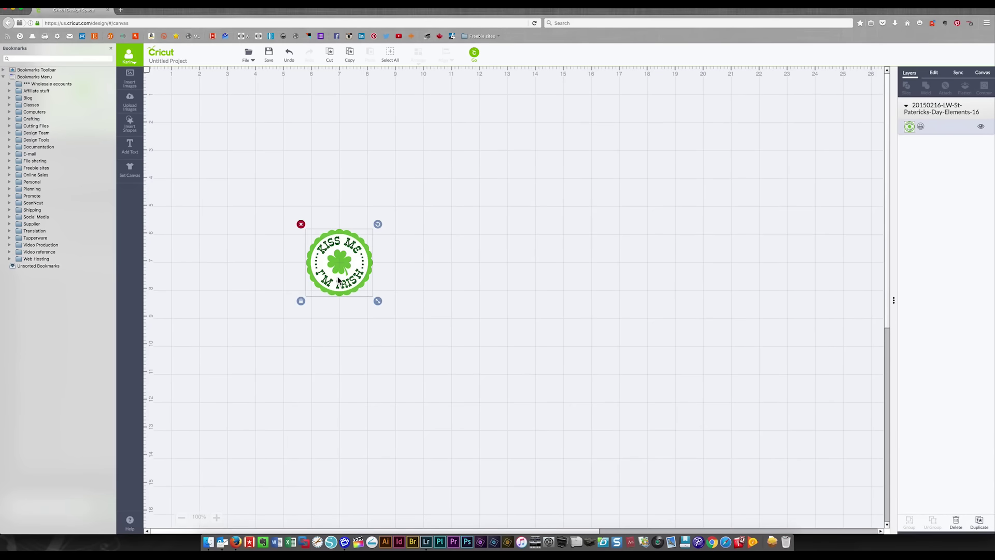
{"action": "left_click", "coordinate": [936, 74]}
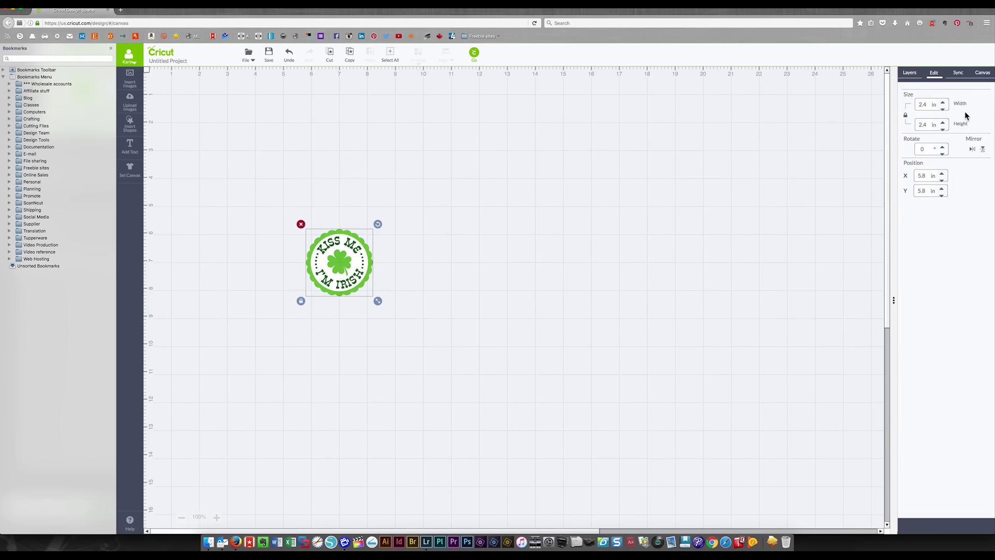
{"action": "left_click", "coordinate": [909, 73]}
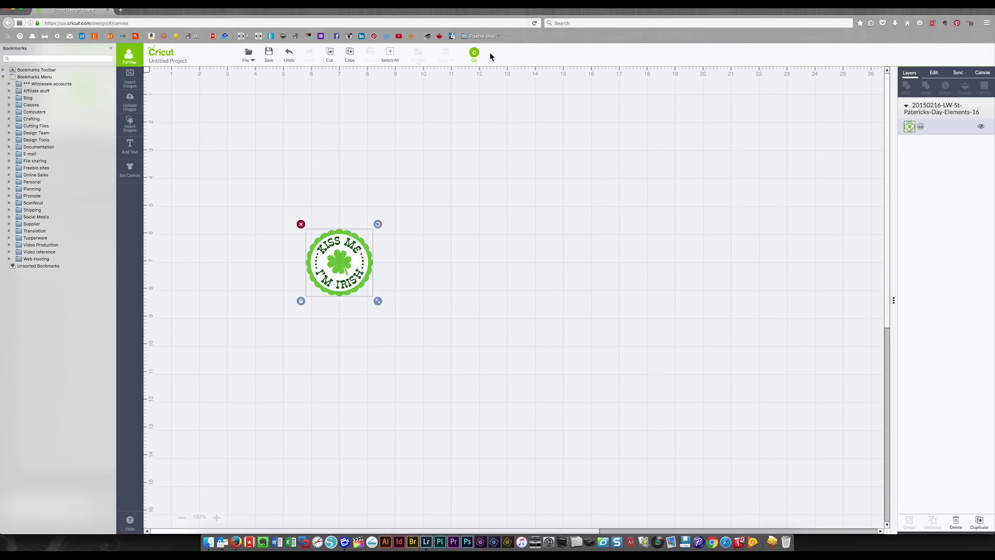
- Send the badge to an 8.5x11 mat and print it with registration marks on the HP LaserJet
{"action": "left_click", "coordinate": [474, 54]}
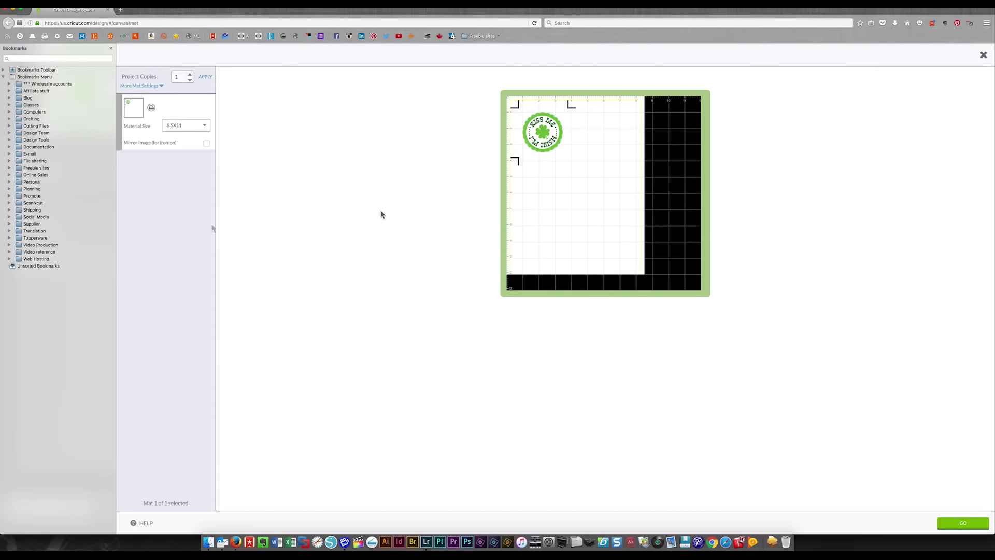
{"action": "left_click", "coordinate": [970, 526]}
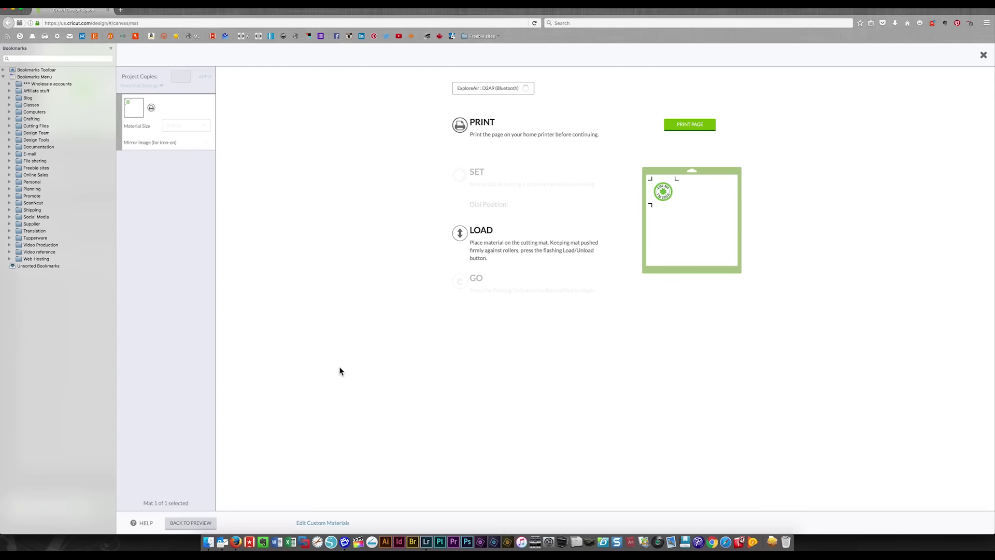
{"action": "left_click", "coordinate": [678, 126]}
{"action": "left_click", "coordinate": [537, 118]}
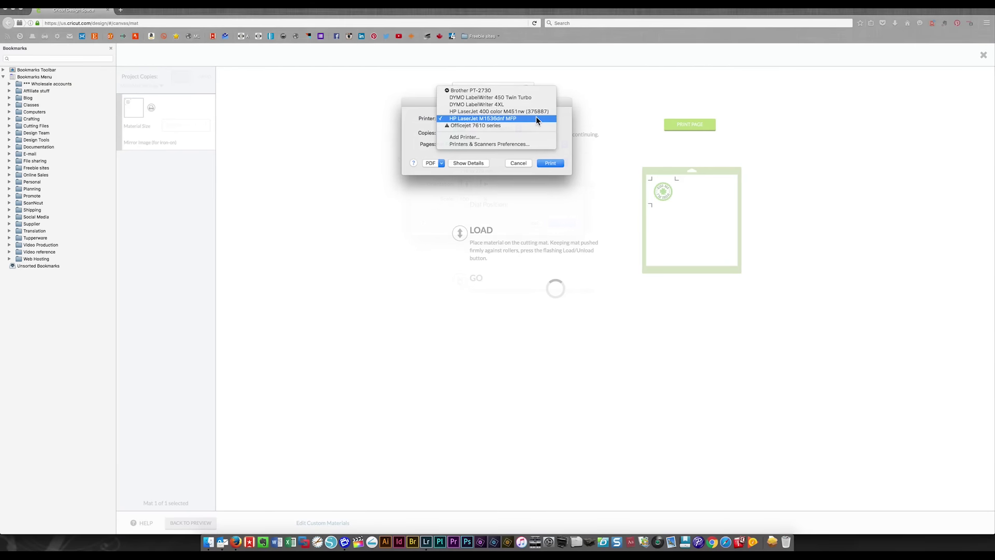
{"action": "left_click", "coordinate": [505, 117]}
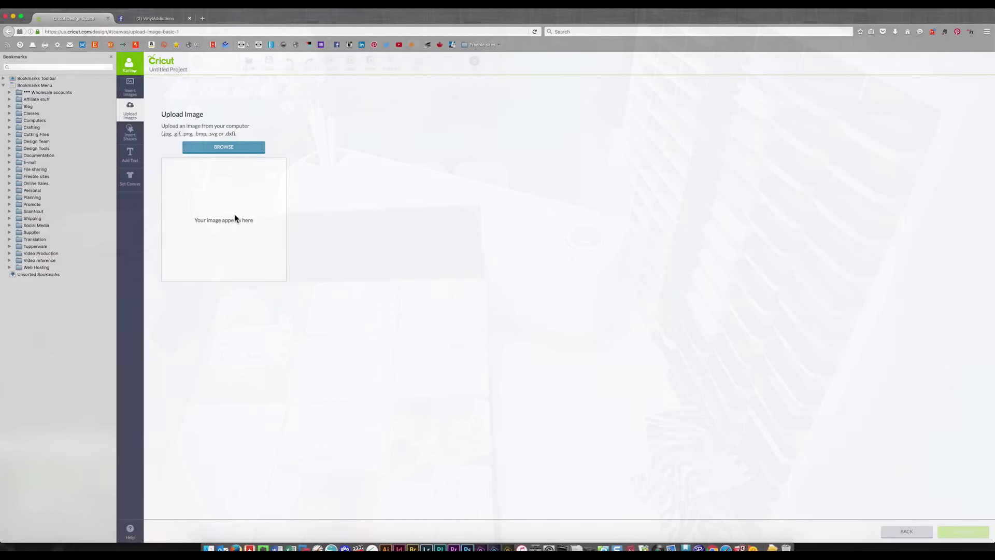
- Upload the St. Patrick's Day word-art JPG as a simple image and continue to cleanup
{"action": "left_click", "coordinate": [238, 147]}
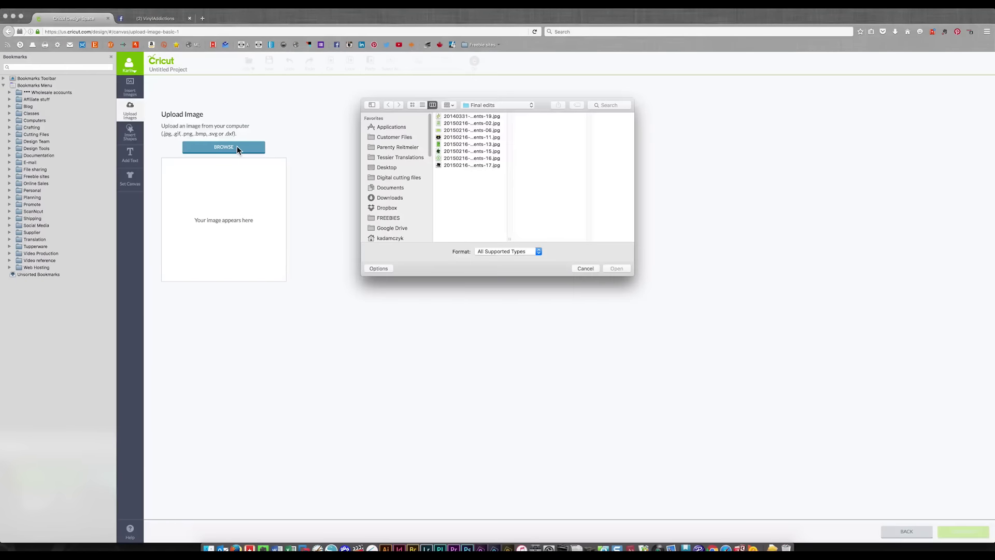
{"action": "left_click", "coordinate": [471, 123]}
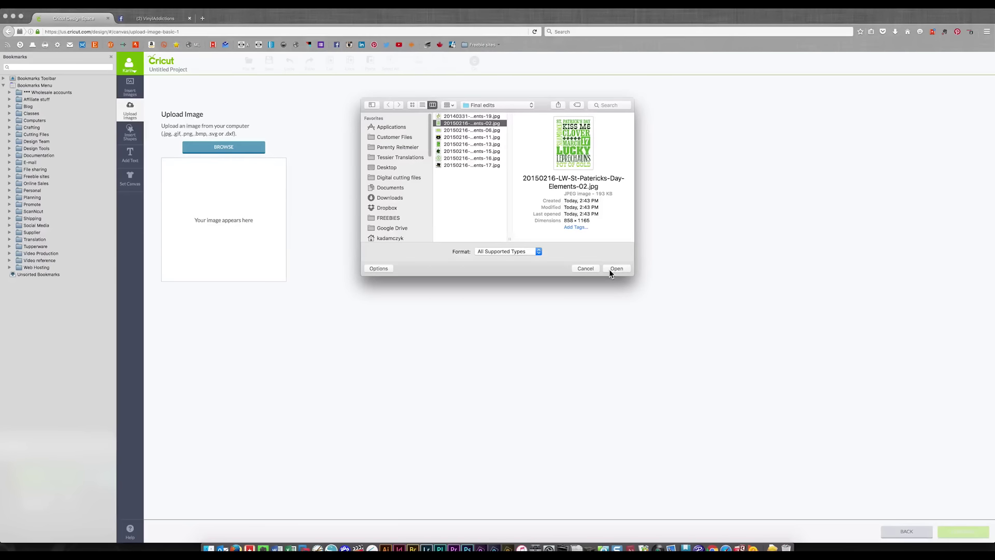
{"action": "left_click", "coordinate": [616, 268]}
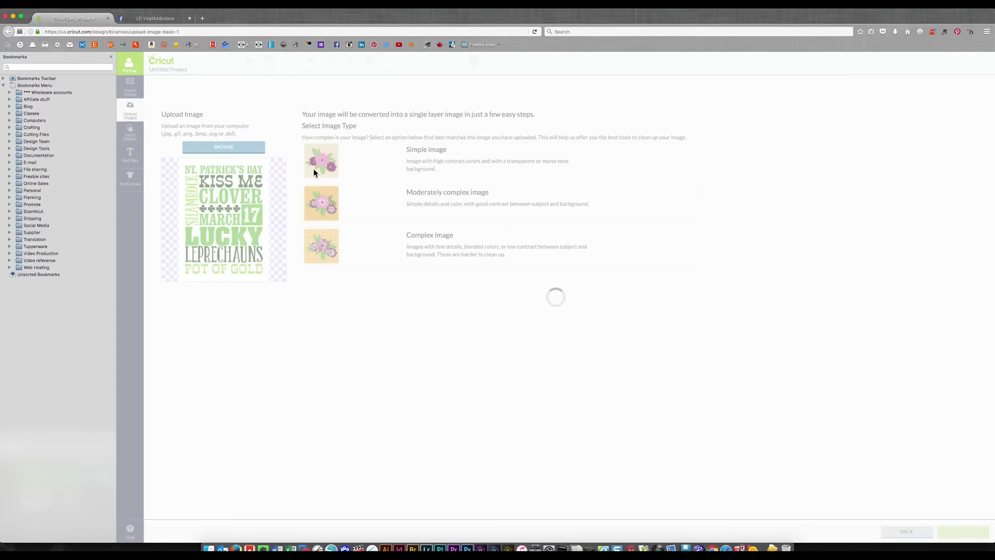
{"action": "left_click", "coordinate": [364, 165]}
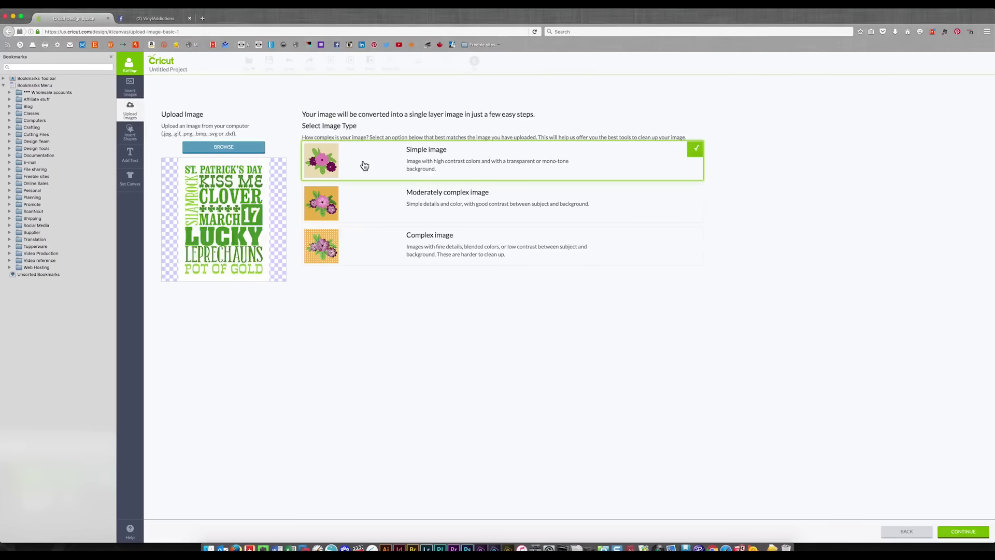
{"action": "left_click", "coordinate": [961, 532]}
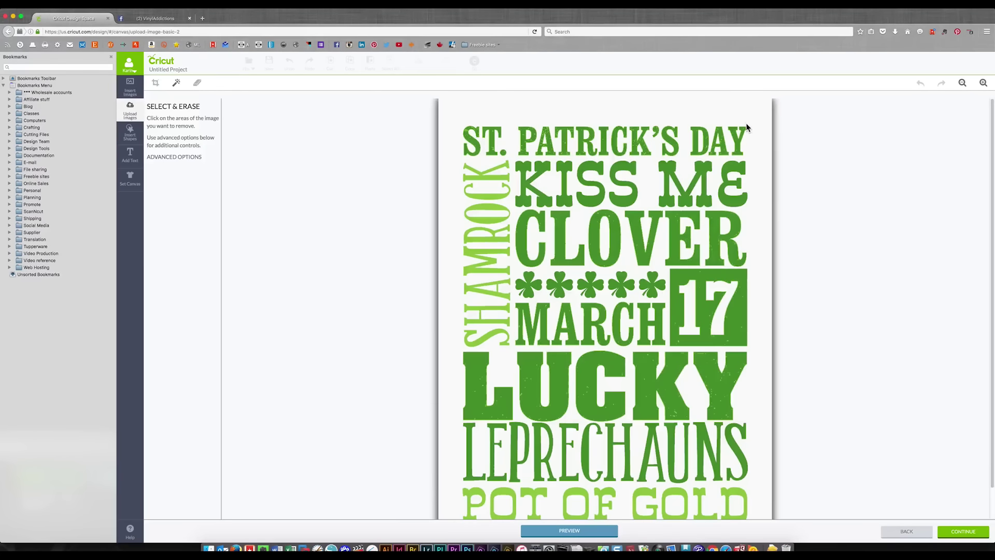
- Save the St. Patrick's subway art as a Print Then Cut image, keeping its white background
{"action": "left_click", "coordinate": [678, 111]}
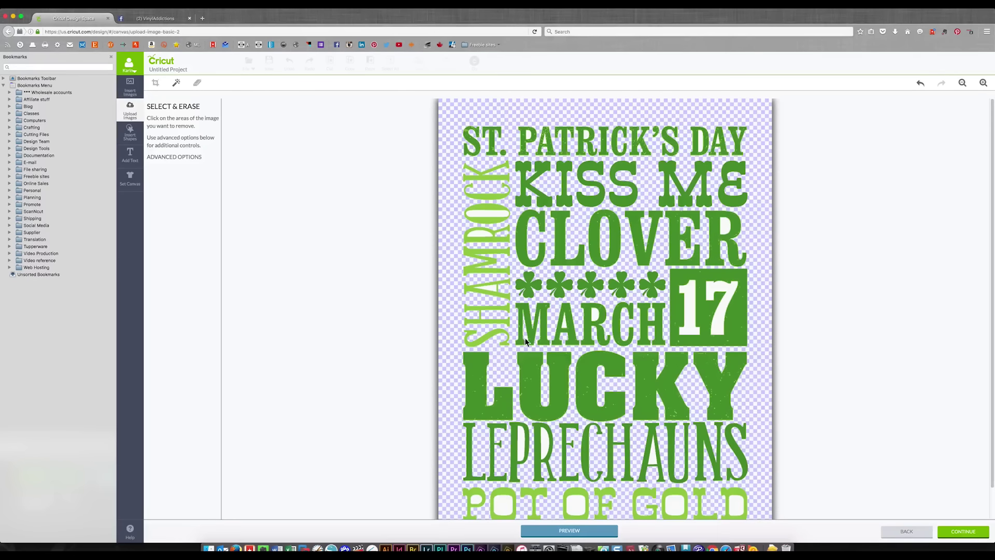
{"action": "left_click", "coordinate": [922, 86]}
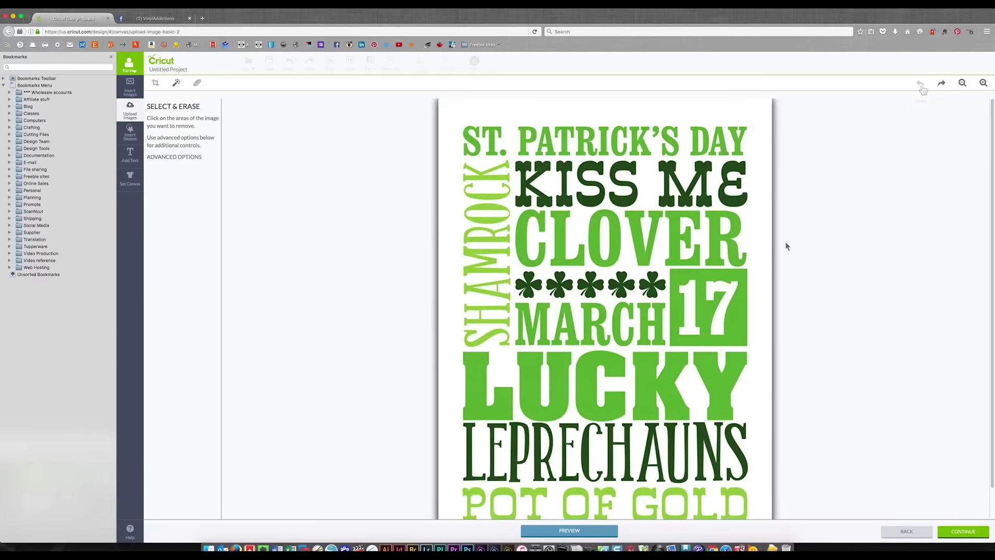
{"action": "left_click", "coordinate": [965, 84]}
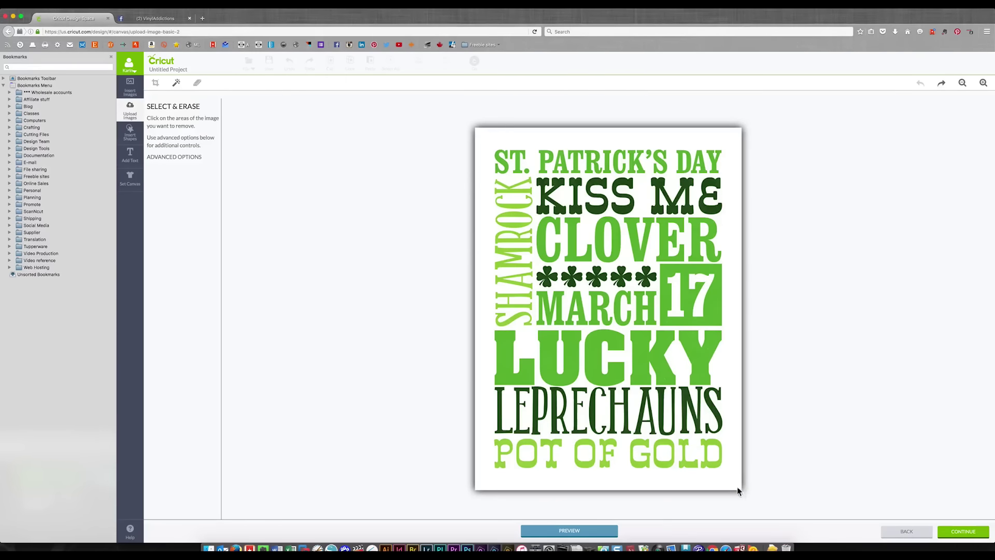
{"action": "left_click", "coordinate": [963, 533]}
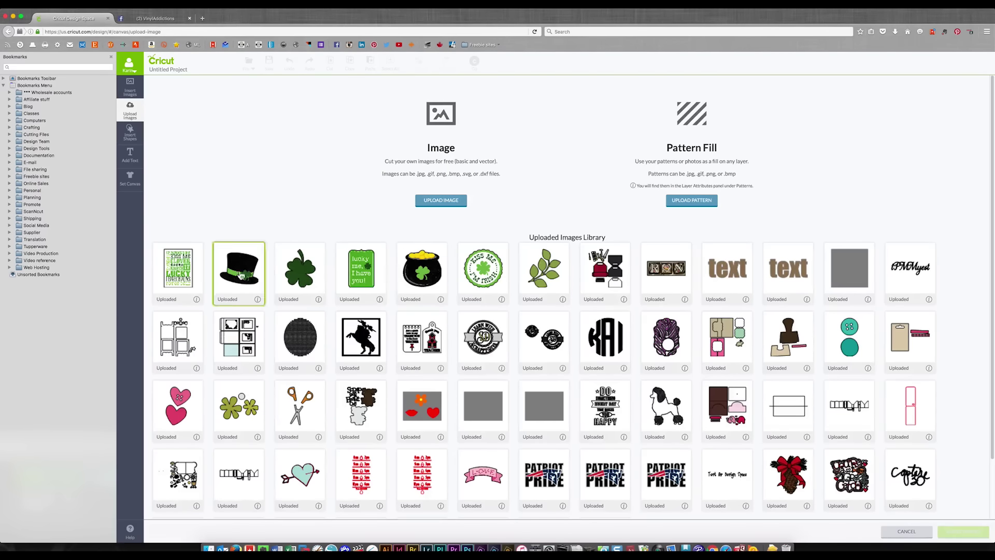
- Insert the subway art, top hat, shamrock, lucky me tag and pot of gold images
{"action": "left_click", "coordinate": [178, 277]}
{"action": "left_click", "coordinate": [236, 271]}
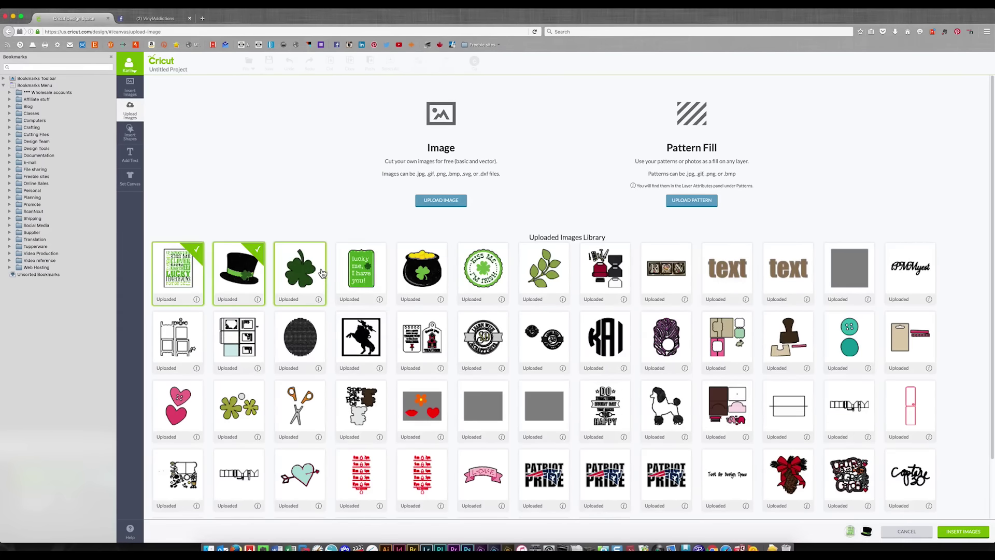
{"action": "left_click", "coordinate": [310, 274]}
{"action": "left_click", "coordinate": [365, 275]}
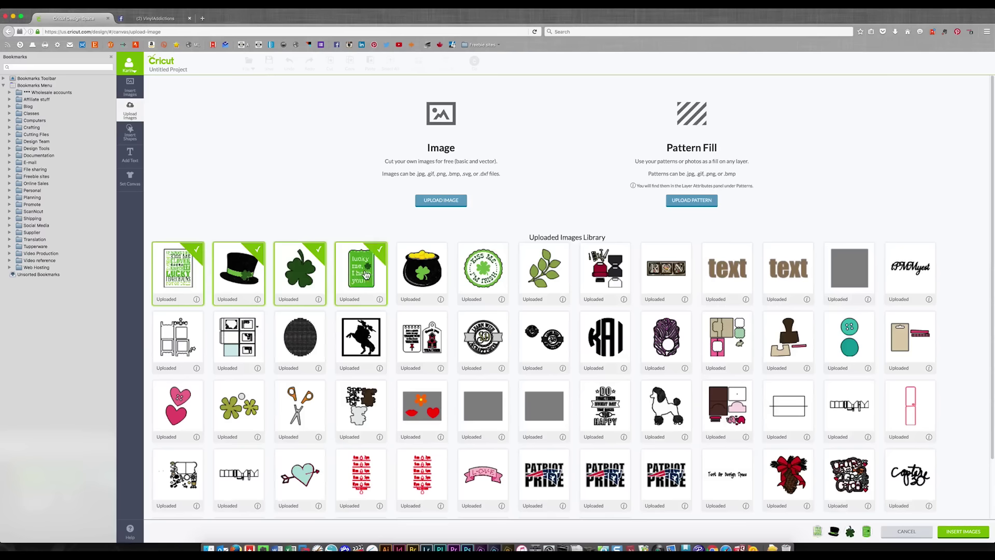
{"action": "left_click", "coordinate": [417, 275]}
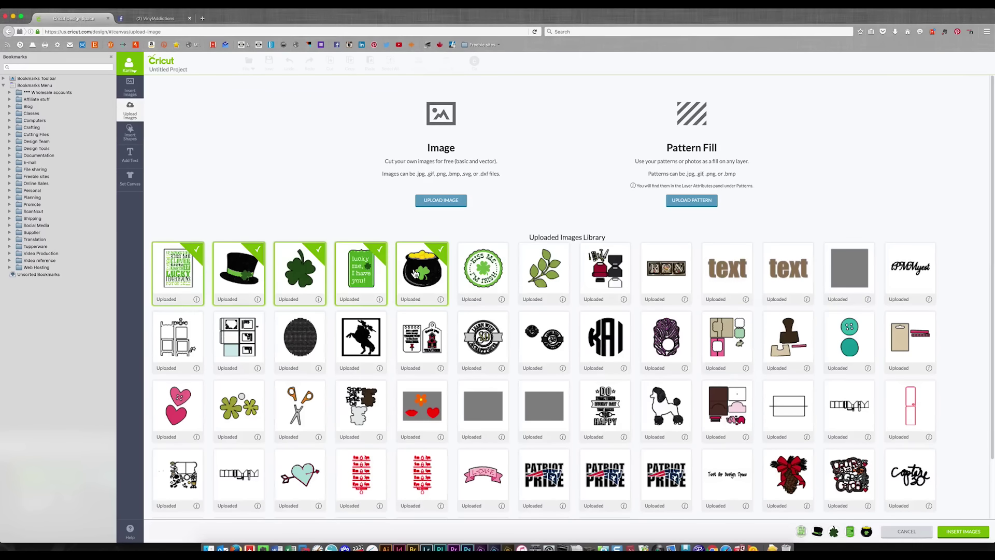
{"action": "left_click", "coordinate": [957, 533]}
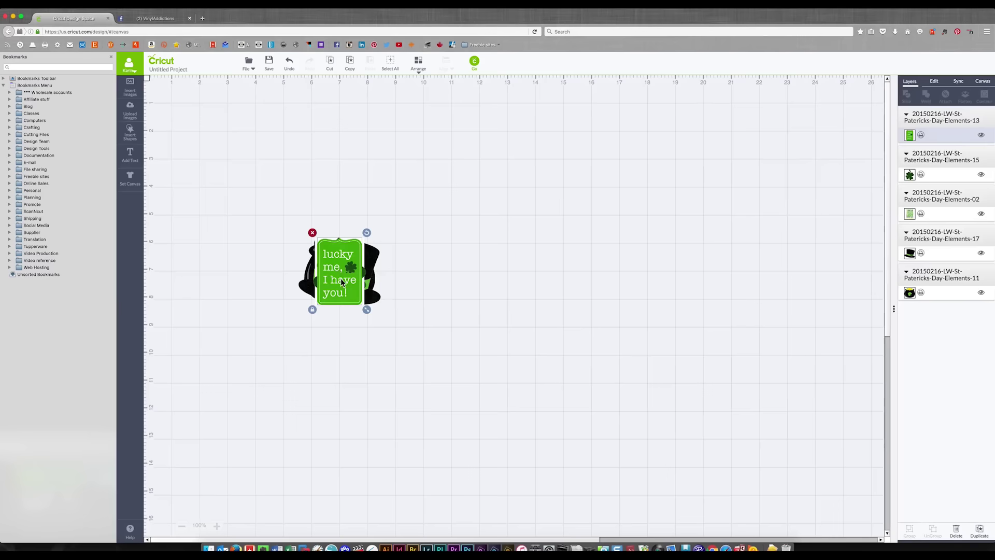
- Spread the five stacked images apart, with the top hat upper left and the tag right
{"action": "left_click_drag", "start_coordinate": [343, 283], "coordinate": [643, 245]}
{"action": "left_click", "coordinate": [345, 281]}
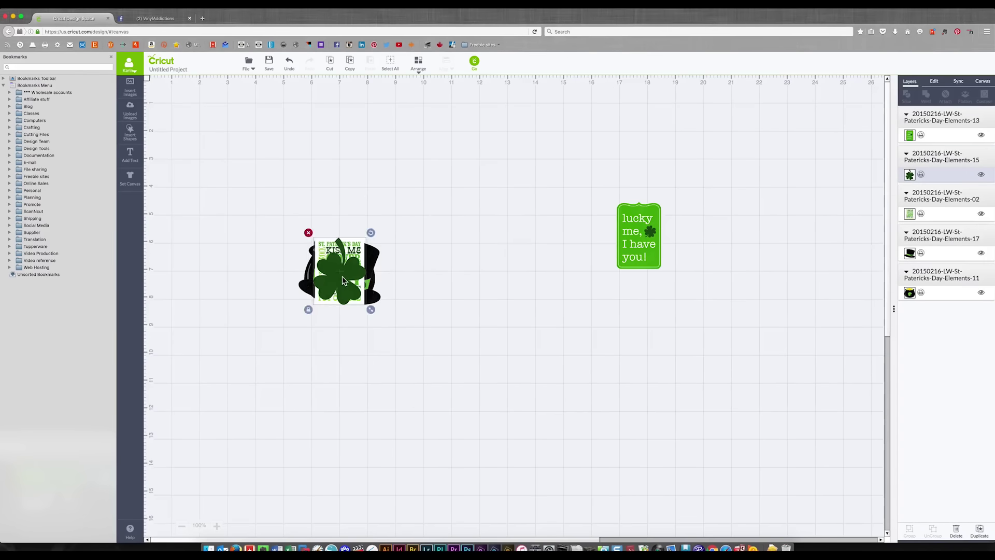
{"action": "left_click_drag", "start_coordinate": [342, 282], "coordinate": [490, 186]}
{"action": "left_click_drag", "start_coordinate": [343, 284], "coordinate": [537, 301]}
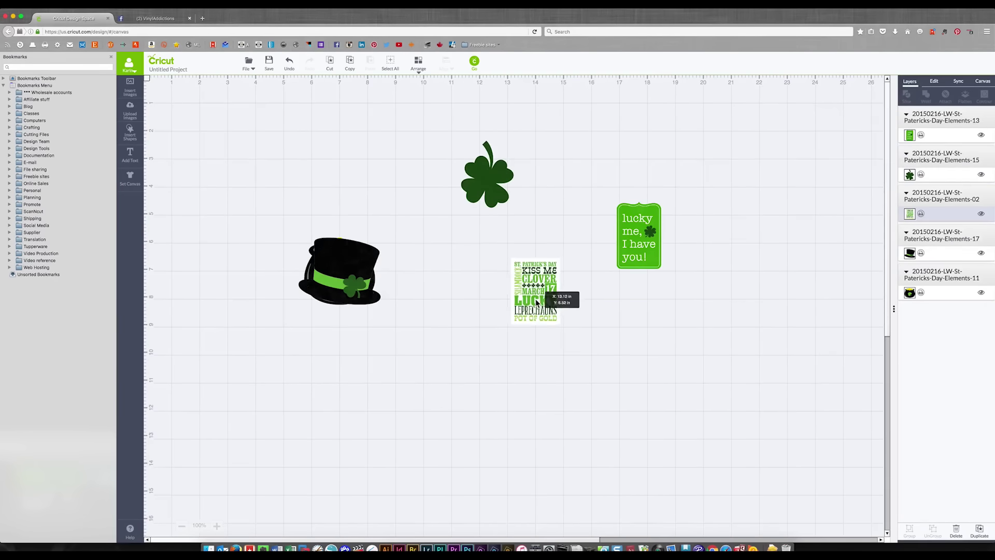
{"action": "left_click", "coordinate": [350, 272]}
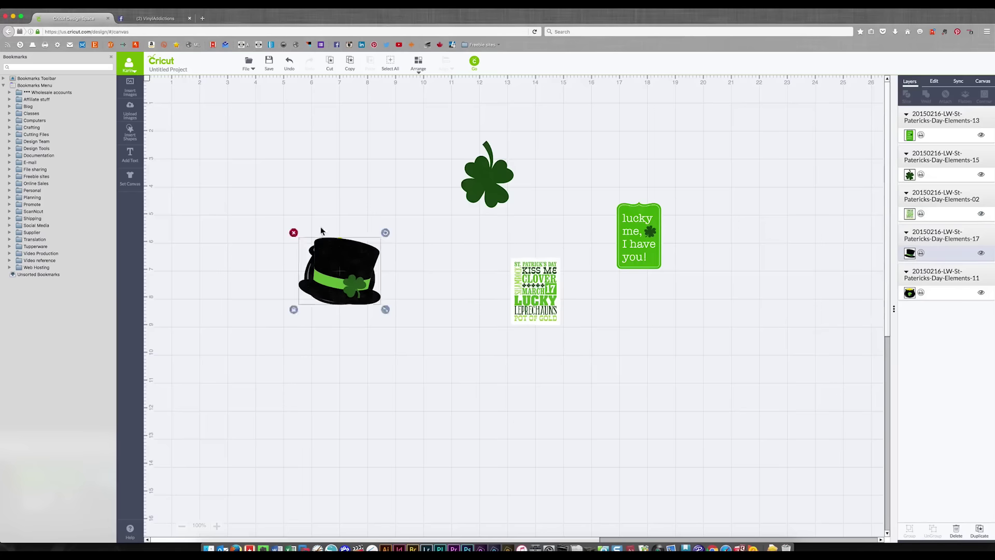
{"action": "left_click_drag", "start_coordinate": [330, 260], "coordinate": [246, 140]}
{"action": "left_click_drag", "start_coordinate": [330, 284], "coordinate": [307, 288]}
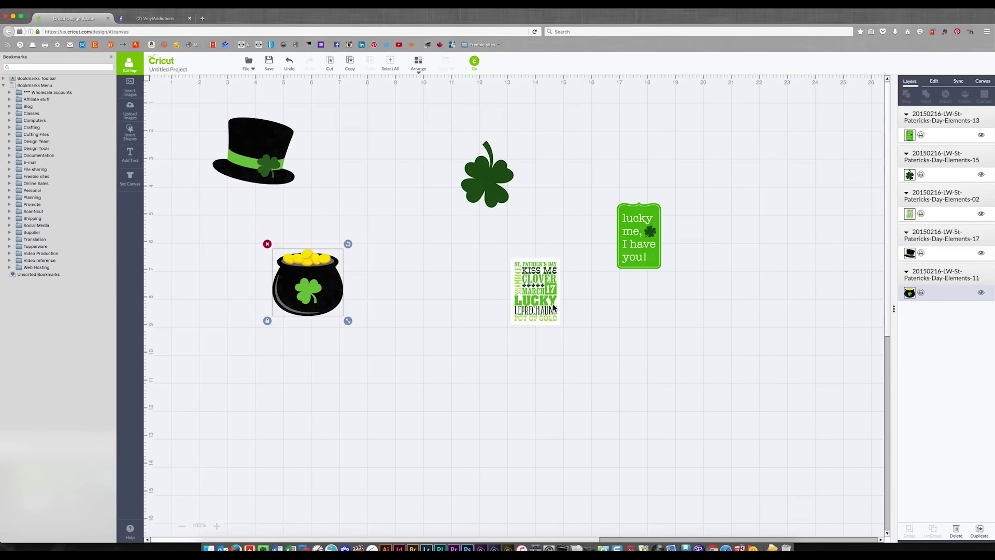
{"action": "left_click", "coordinate": [554, 308]}
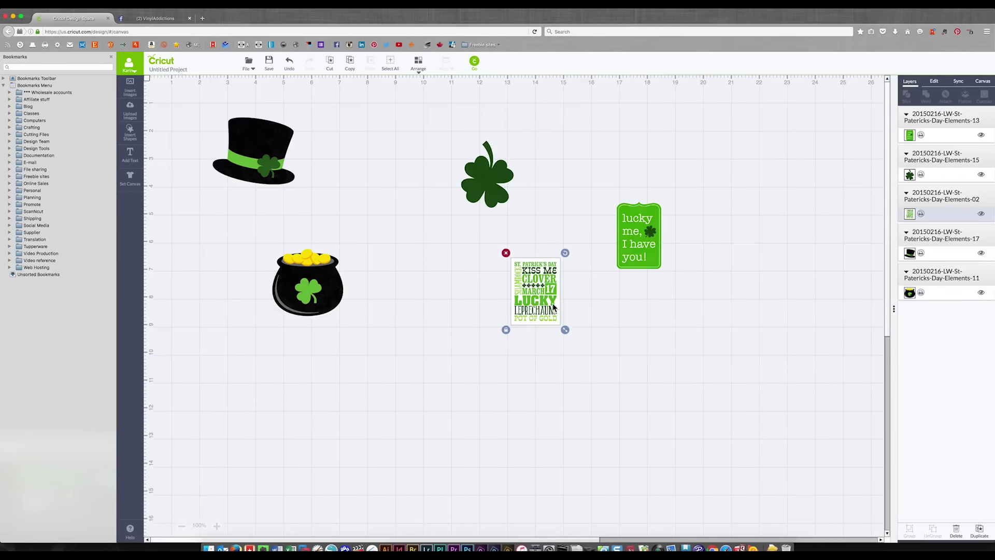
- Set the subway art's width to 3 inches
{"action": "left_click", "coordinate": [935, 83]}
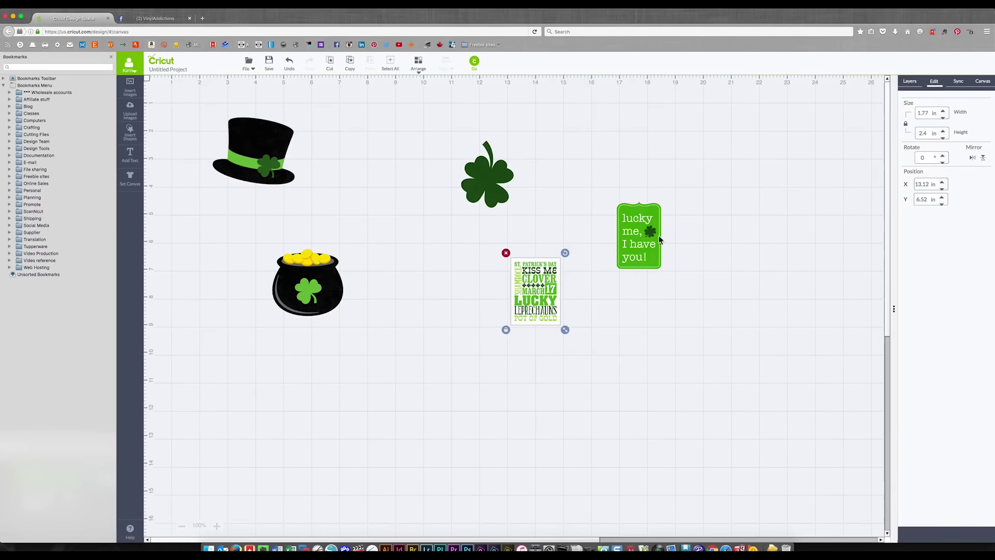
{"action": "left_click", "coordinate": [929, 112]}
{"action": "double_click", "coordinate": [925, 113]}
{"action": "type", "text": "3"}
{"action": "key", "text": "Tab"}
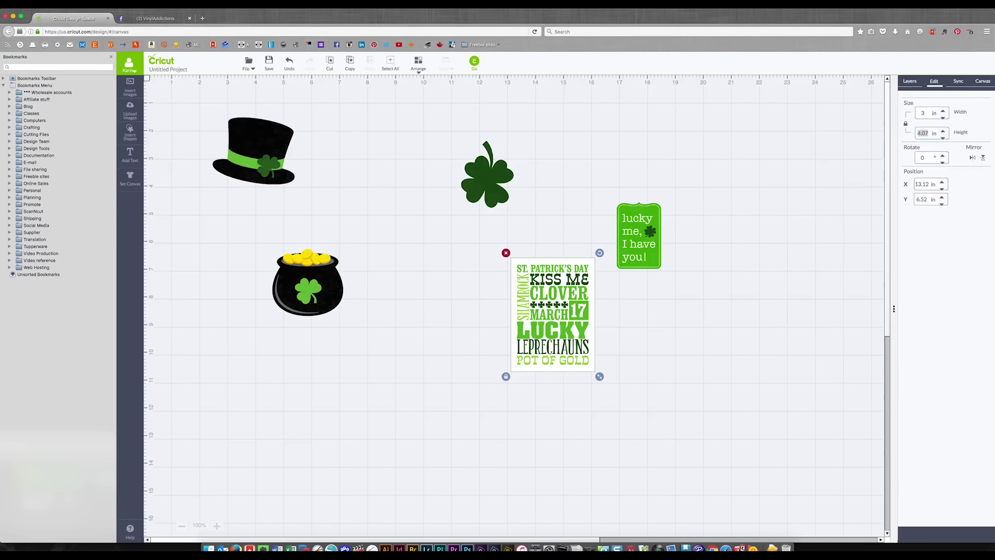
- Resize the lucky me tag to width 3 and height 4 inches
{"action": "left_click", "coordinate": [653, 248]}
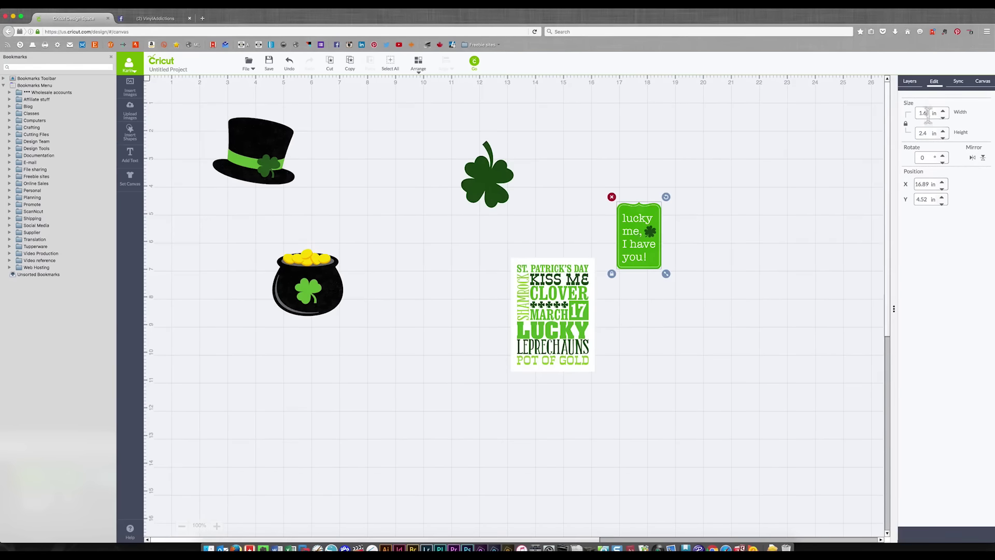
{"action": "left_click_drag", "start_coordinate": [929, 114], "coordinate": [916, 114]}
{"action": "type", "text": "3"}
{"action": "key", "text": "Tab"}
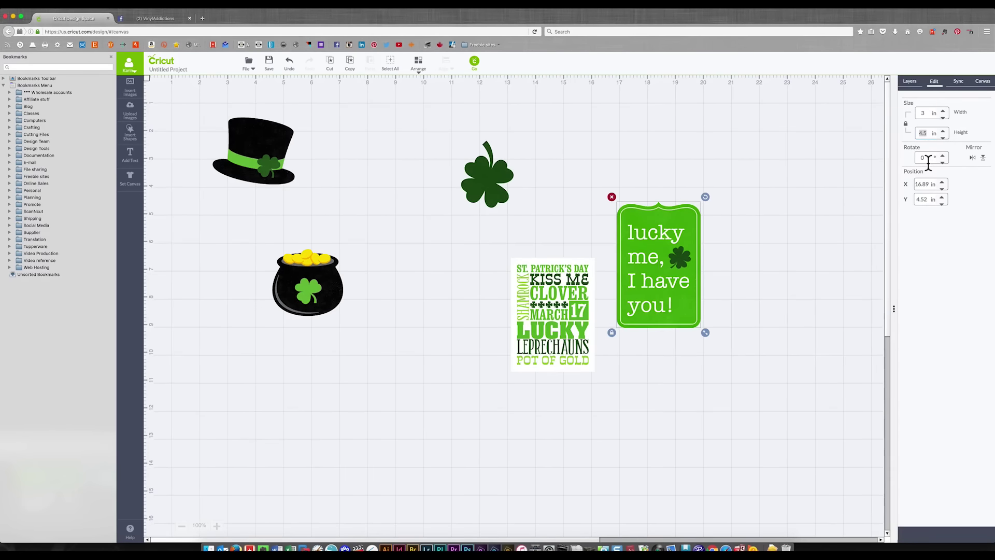
{"action": "type", "text": "4"}
{"action": "key", "text": "Return"}
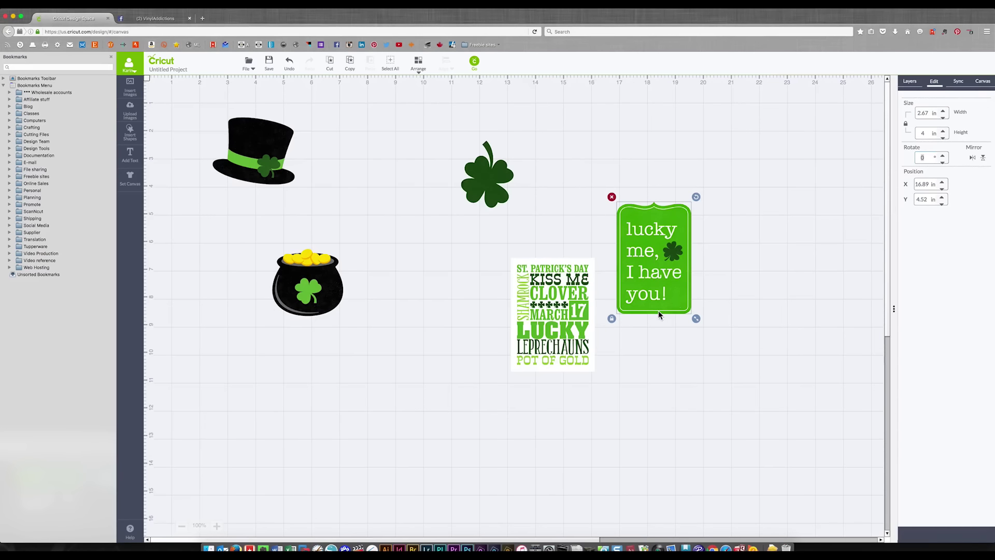
{"action": "left_click", "coordinate": [321, 300]}
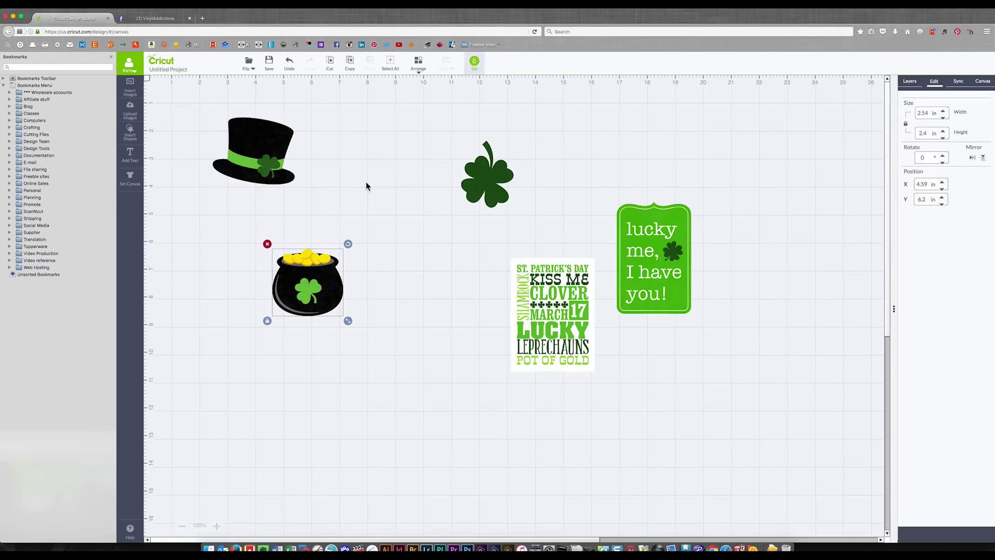
- Send the design to the mats and view Mat 2, which holds the shamrock alone
{"action": "left_click", "coordinate": [474, 63]}
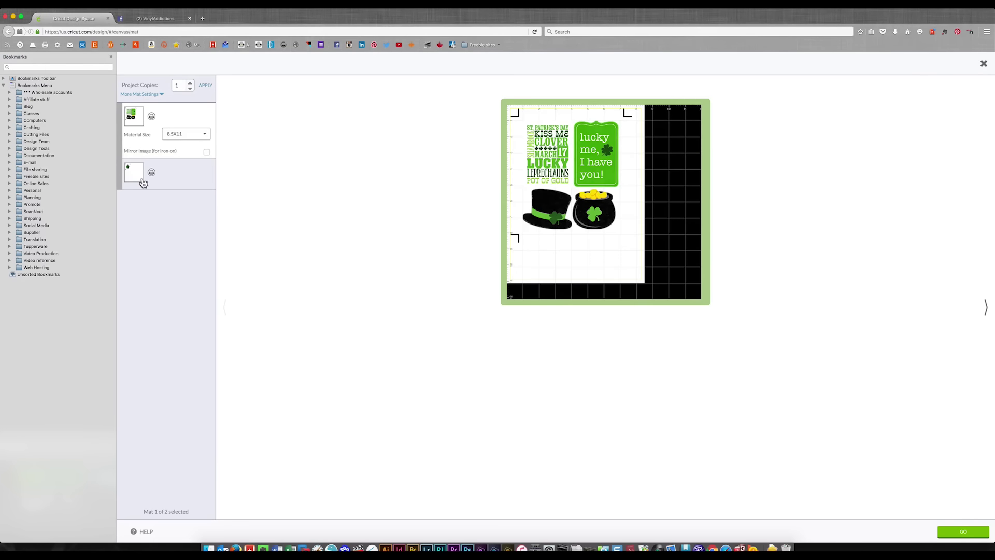
{"action": "left_click", "coordinate": [132, 175]}
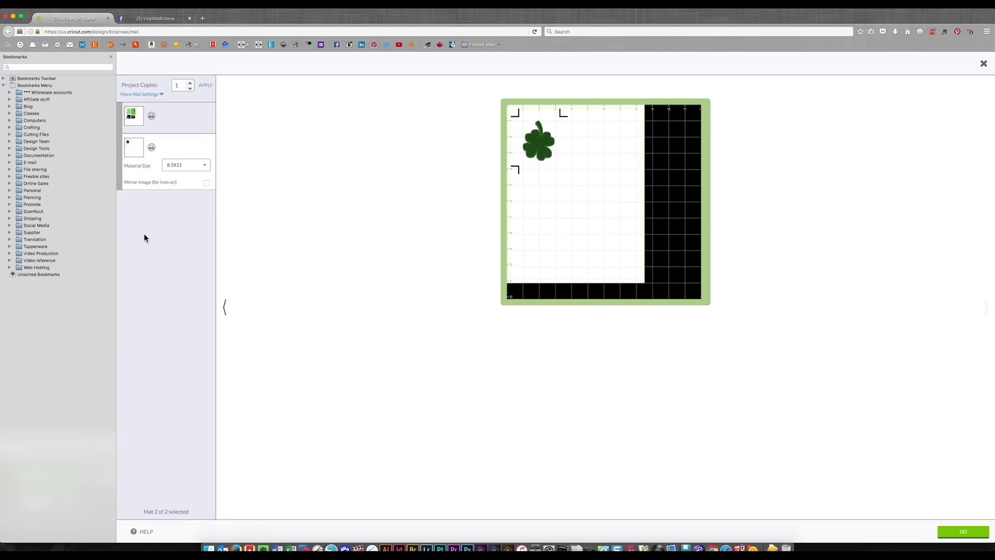